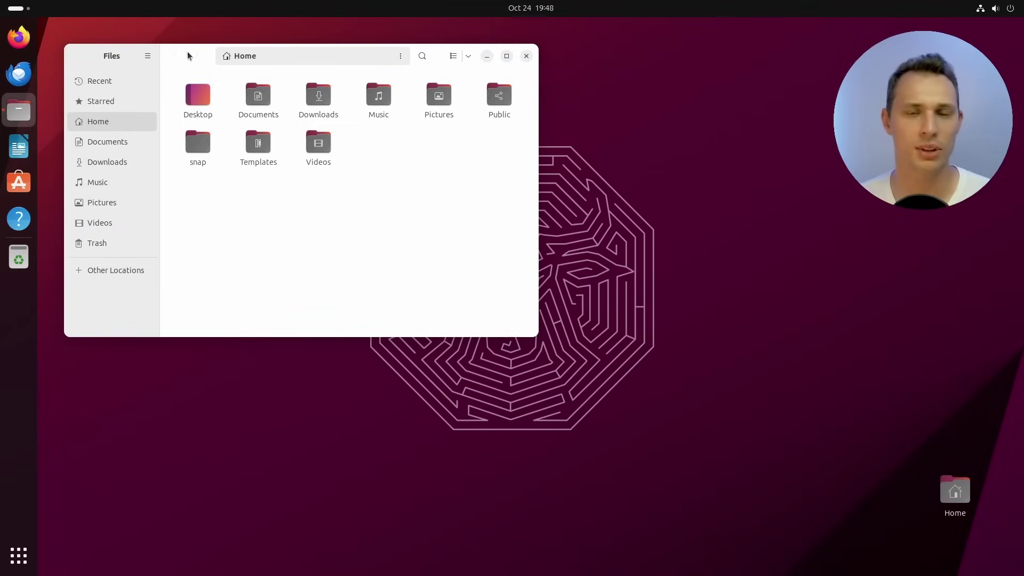
# Open Settings beside the Files window and view both windows in the Activities overview
pyautogui.moveTo(205, 53); pyautogui.dragTo(315, 97)
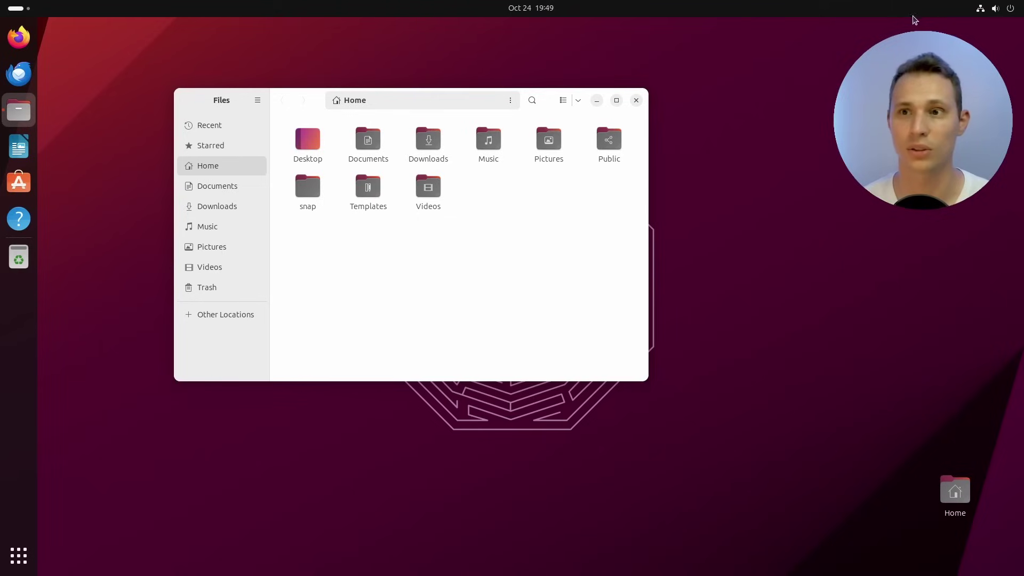
pyautogui.click(986, 11)
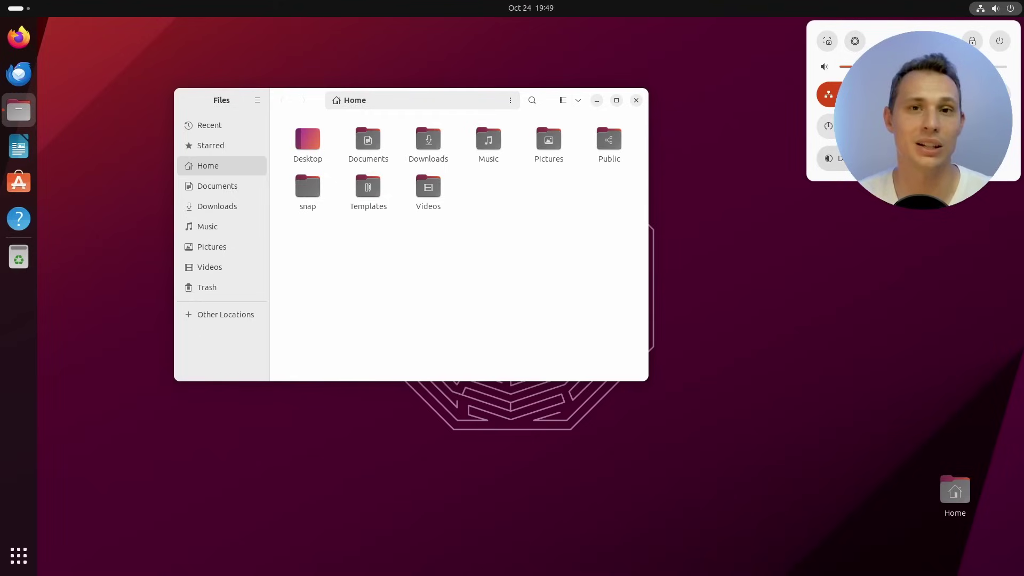
pyautogui.click(854, 40)
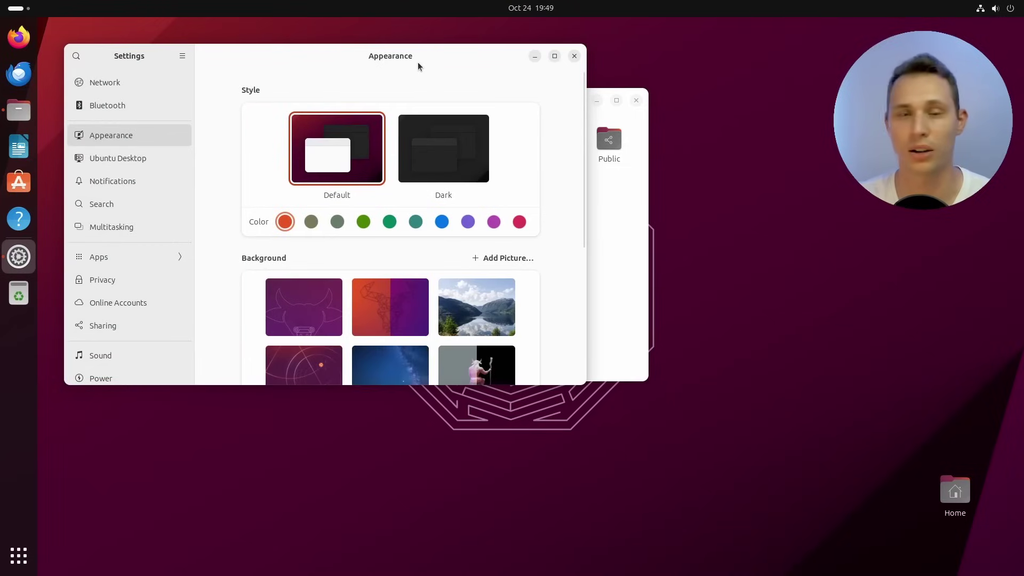
pyautogui.moveTo(418, 63); pyautogui.dragTo(704, 185)
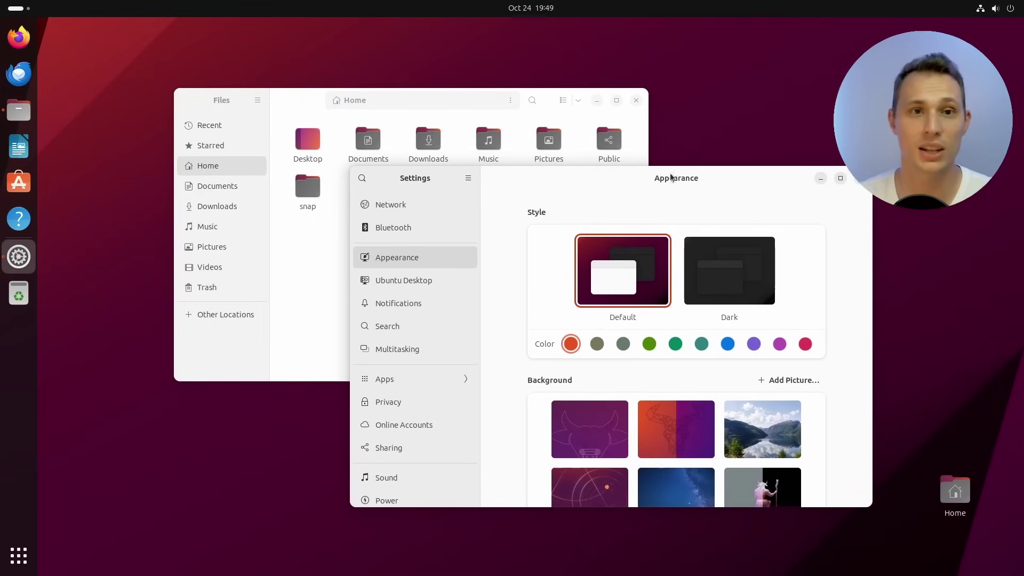
pyautogui.click(18, 10)
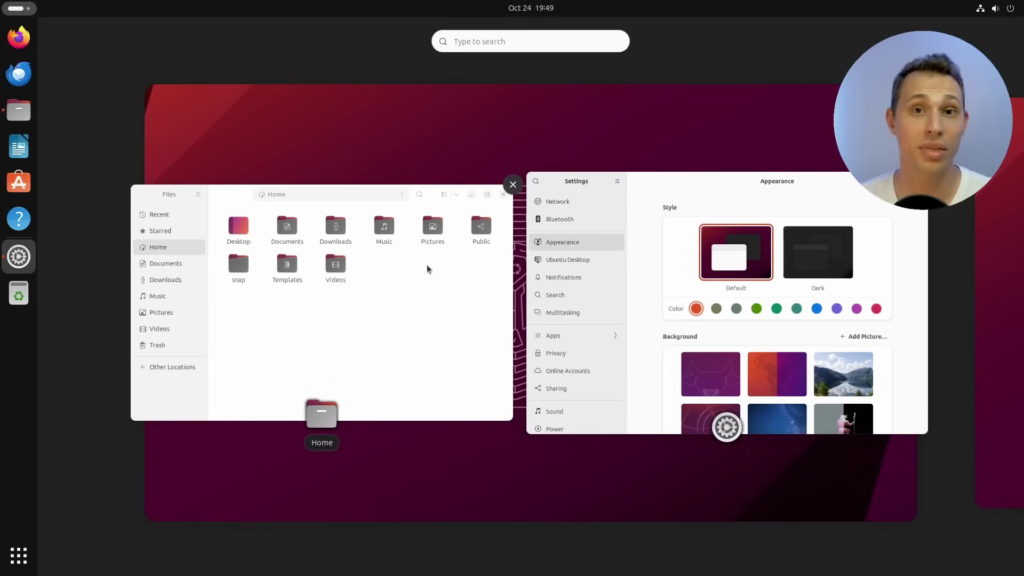
pyautogui.click(574, 294)
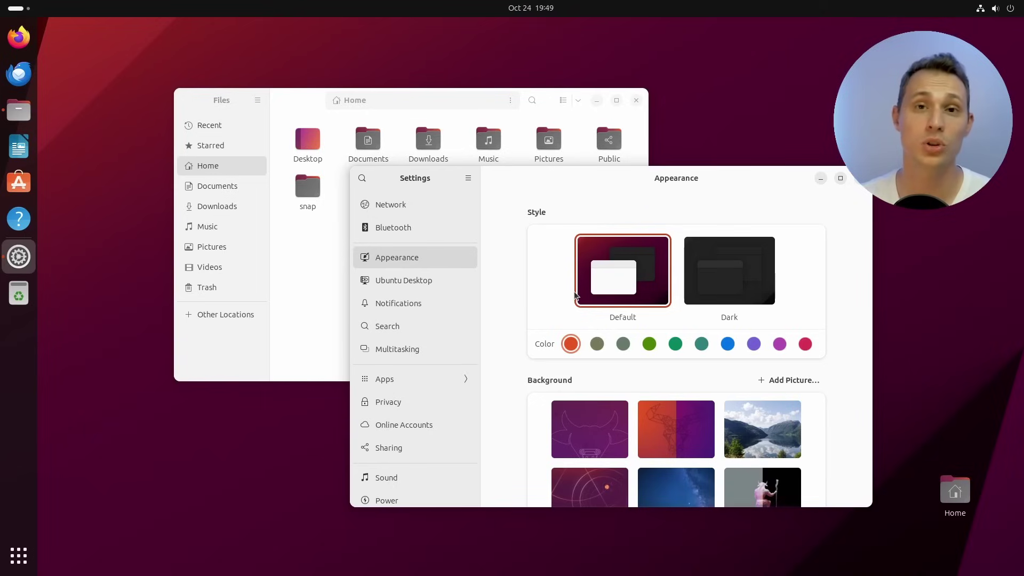
# Tile the Files window on the left half of the desktop and the Settings window on the right half
pyautogui.click(284, 107)
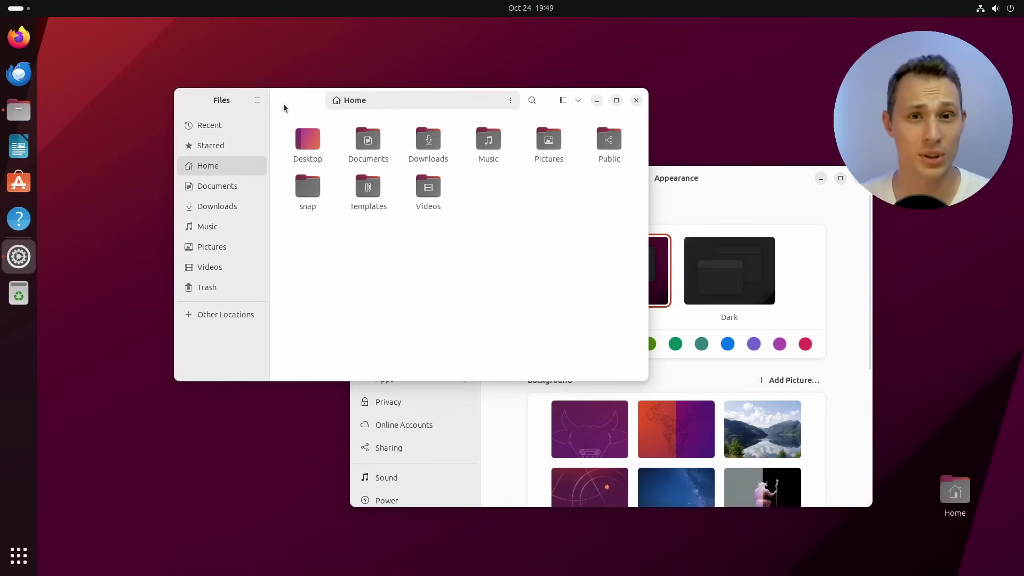
pyautogui.moveTo(284, 108); pyautogui.dragTo(33, 190)
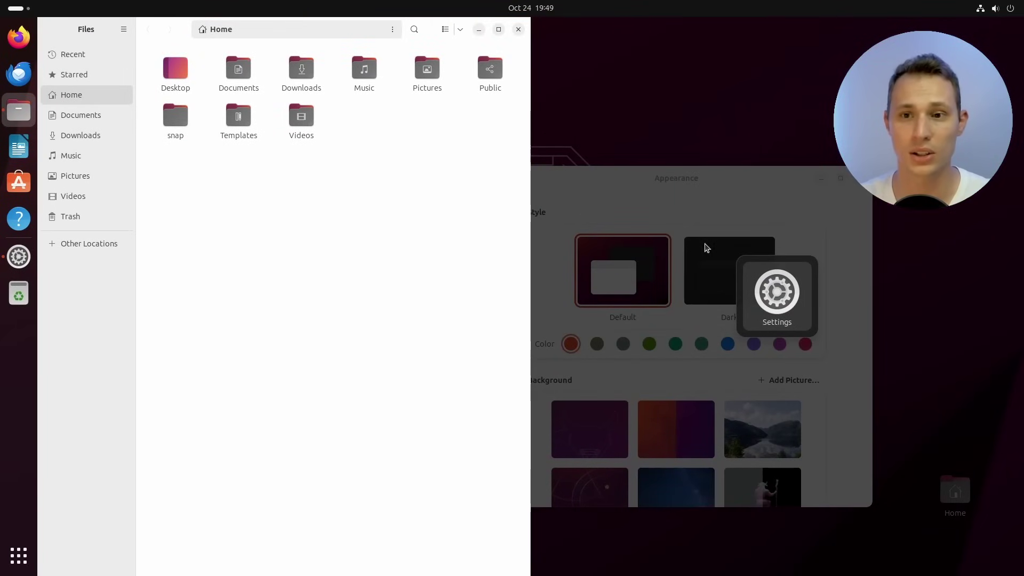
pyautogui.click(707, 248)
pyautogui.moveTo(715, 185); pyautogui.dragTo(1014, 198)
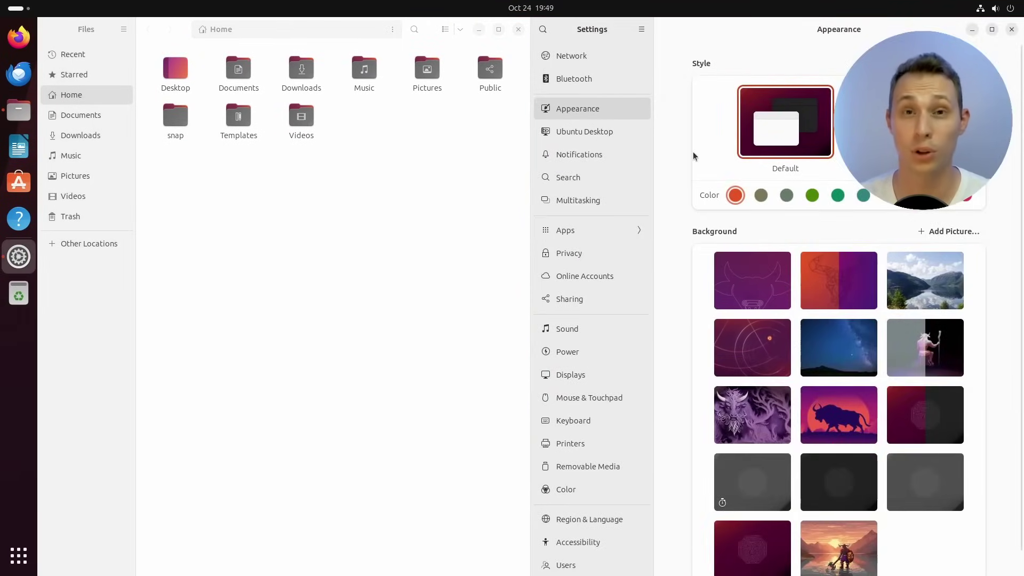
# Untile the Settings and Files windows so both float over the desktop
pyautogui.moveTo(717, 33); pyautogui.dragTo(539, 130)
pyautogui.click(163, 29)
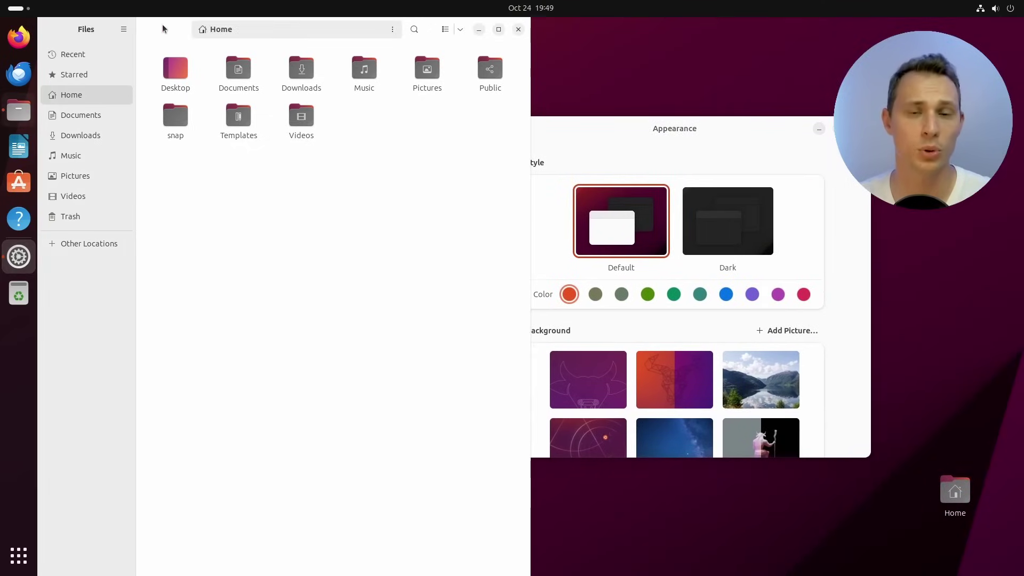
pyautogui.moveTo(162, 29); pyautogui.dragTo(233, 89)
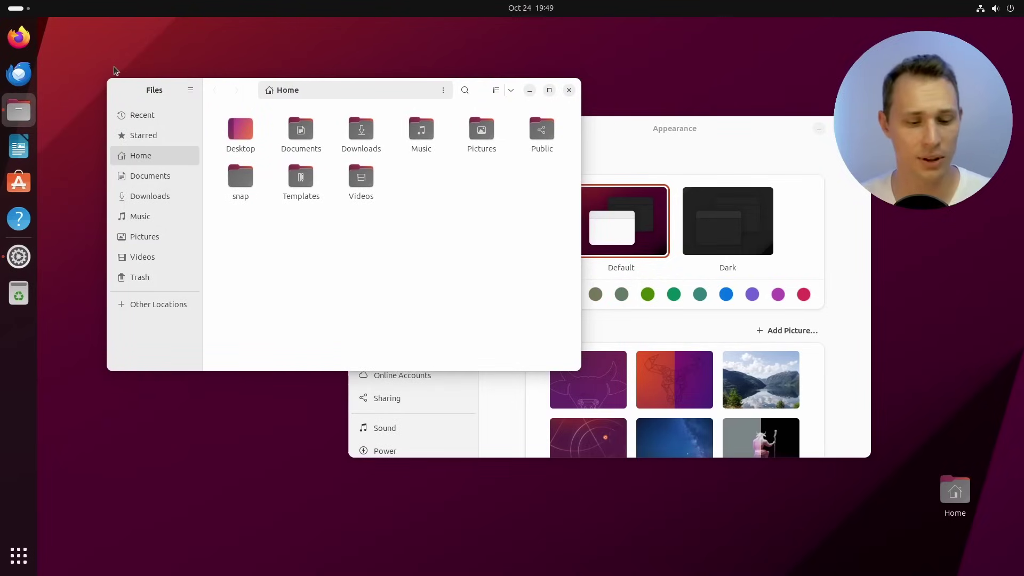
# Search the system for "about", open the About page of Settings and review the system information
pyautogui.press('super')
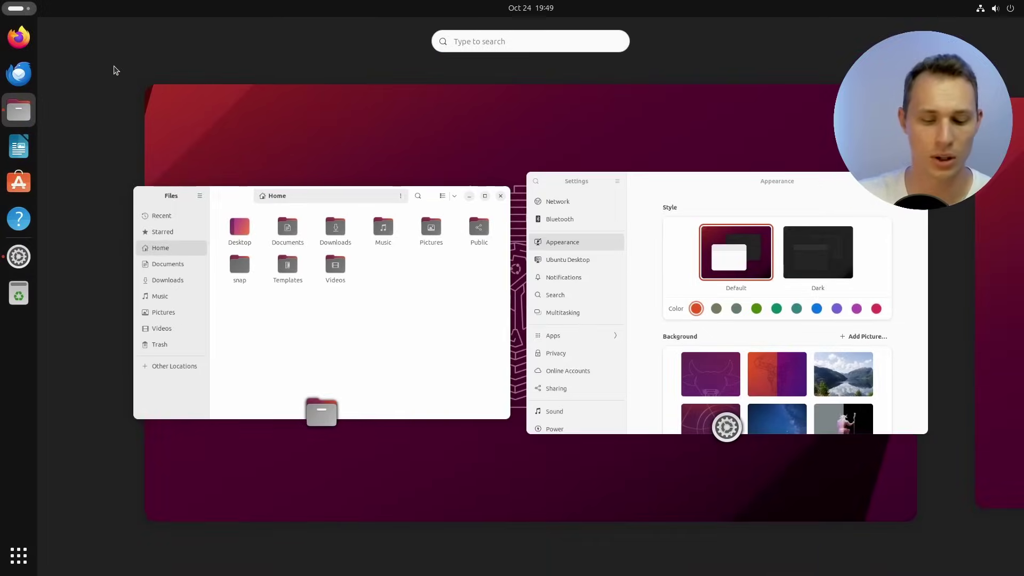
pyautogui.write('about')
pyautogui.press('Return')
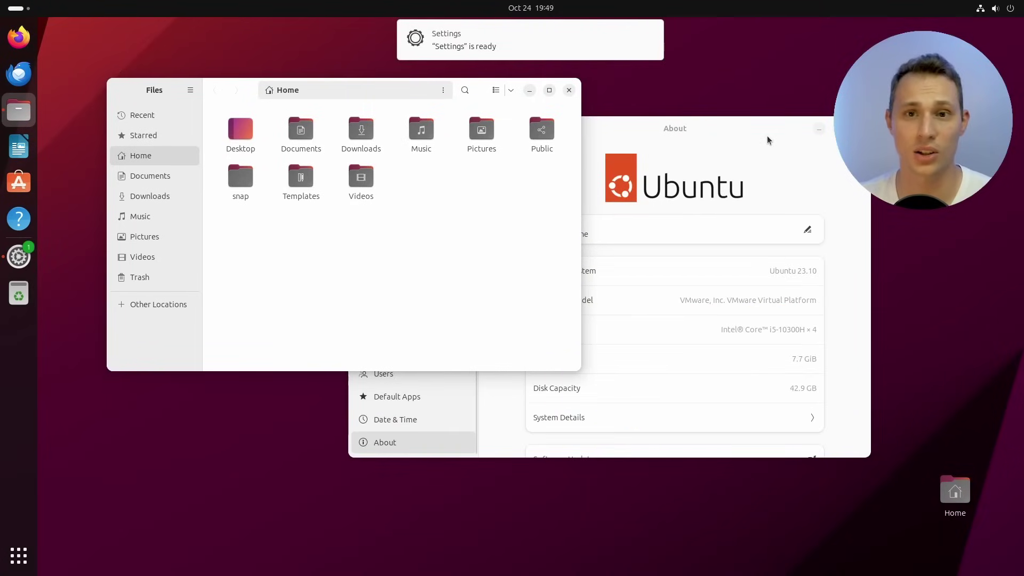
pyautogui.moveTo(767, 135); pyautogui.dragTo(700, 140)
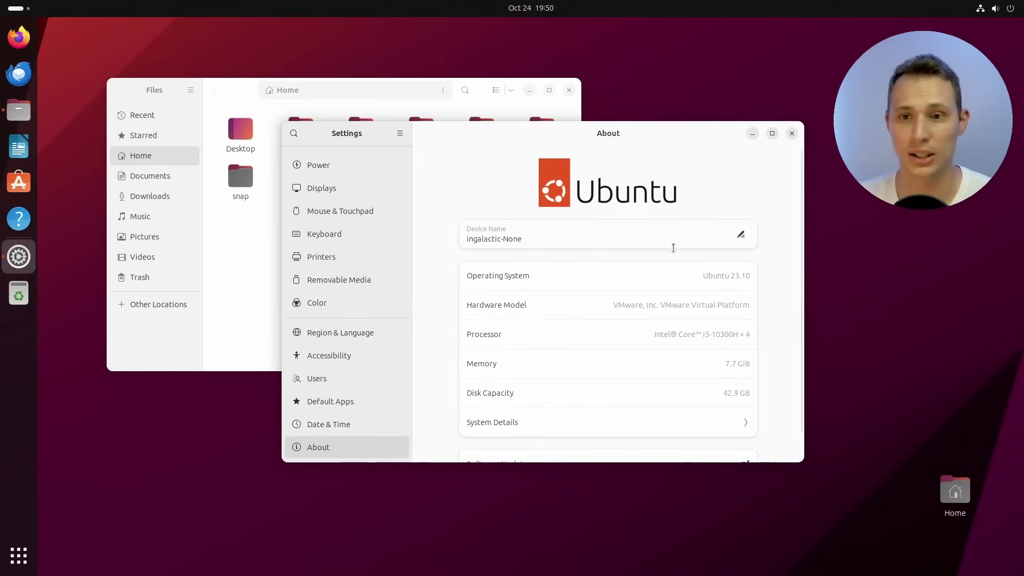
pyautogui.scroll(-1, 648, 261)
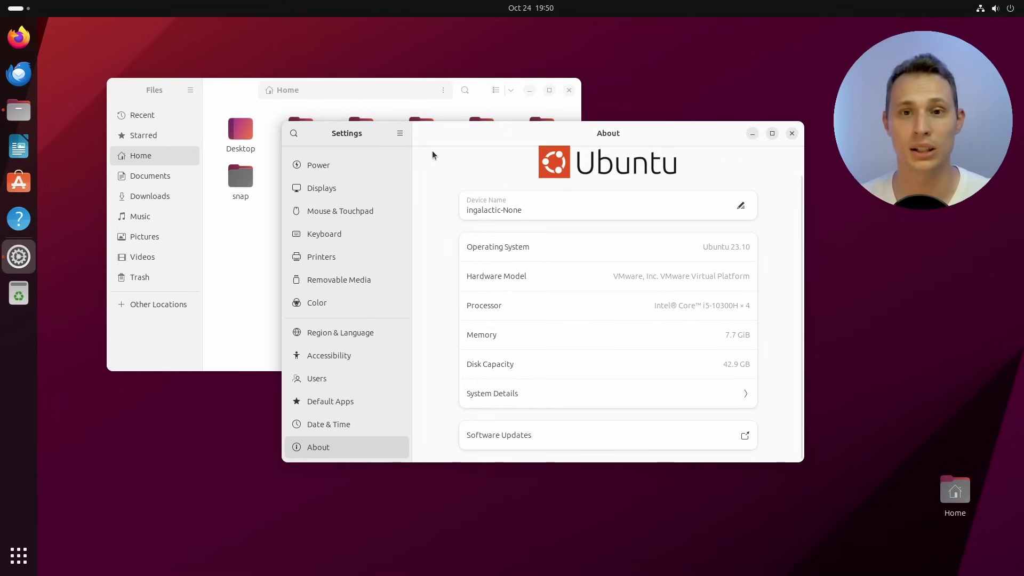
pyautogui.moveTo(435, 139); pyautogui.dragTo(509, 161)
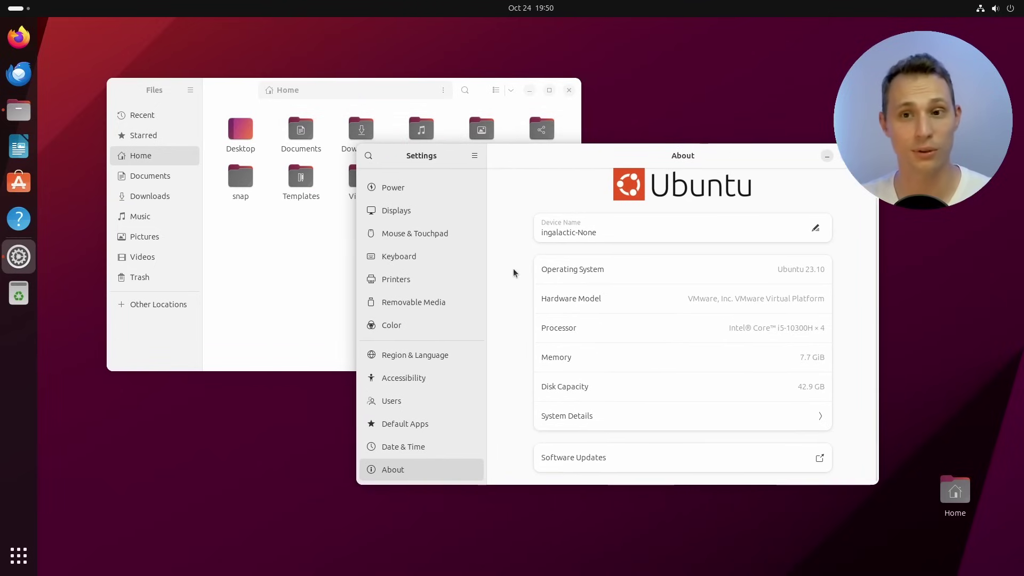
pyautogui.scroll(1, 513, 268)
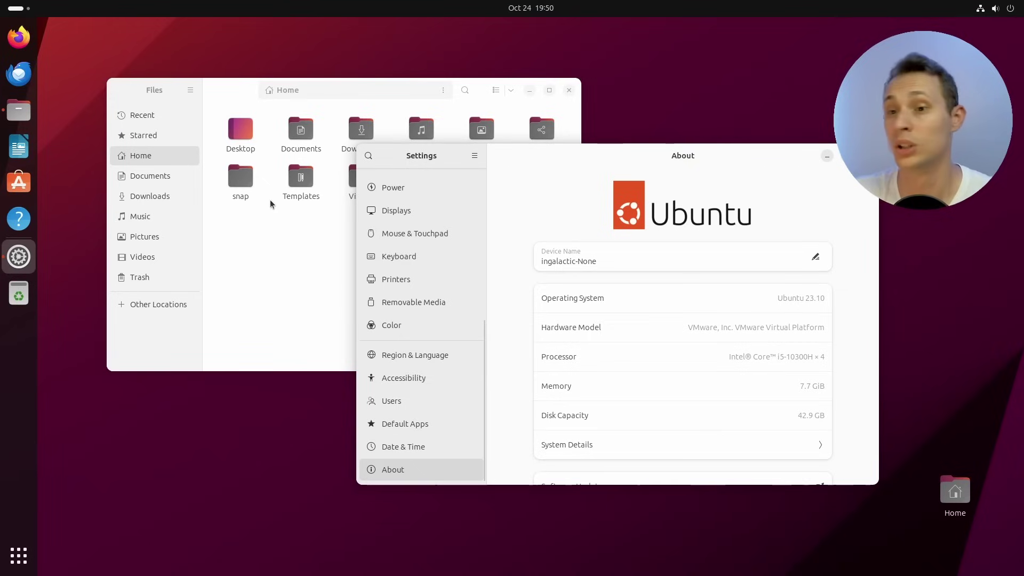
# Show the open windows in the Activities overview and return to the Settings window
pyautogui.click(16, 8)
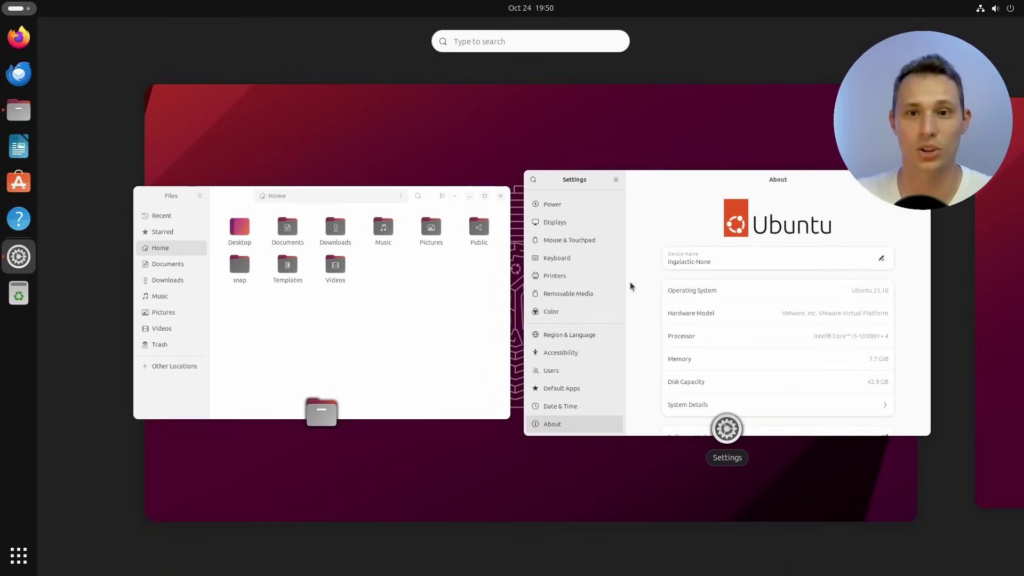
pyautogui.scroll(-1, 630, 282)
pyautogui.scroll(1, 572, 285)
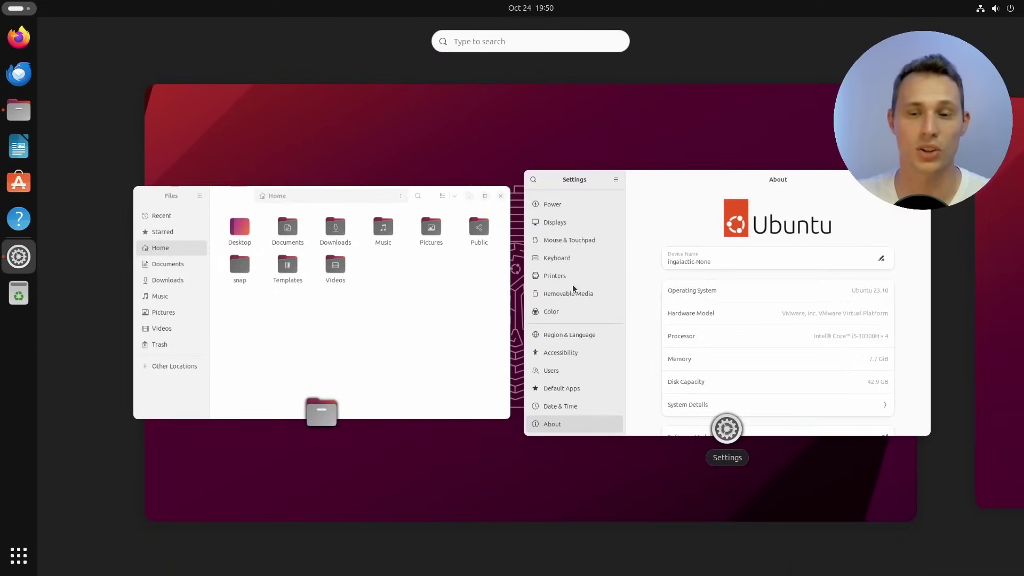
pyautogui.scroll(-1, 572, 289)
pyautogui.scroll(1, 572, 289)
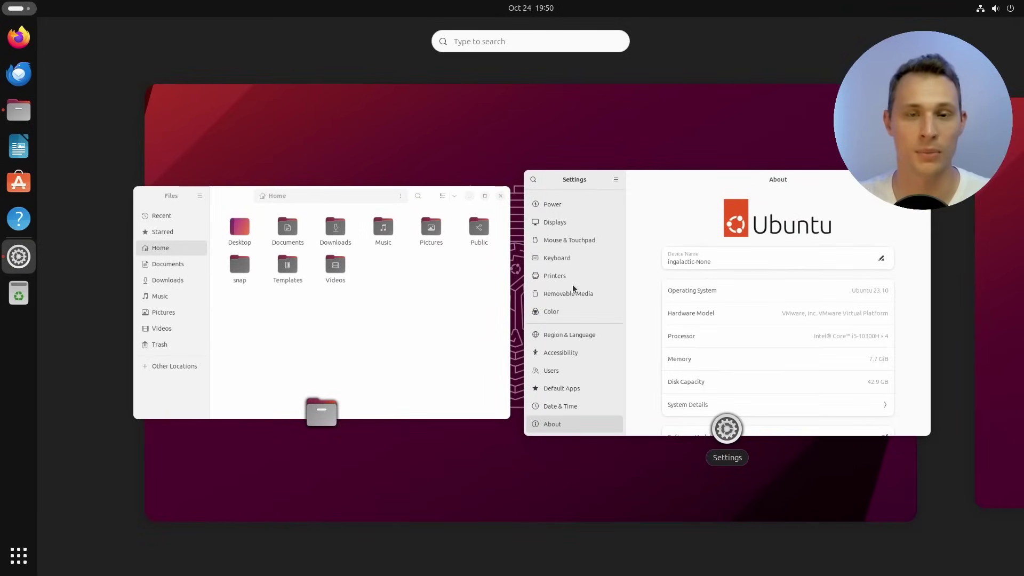
pyautogui.click(572, 284)
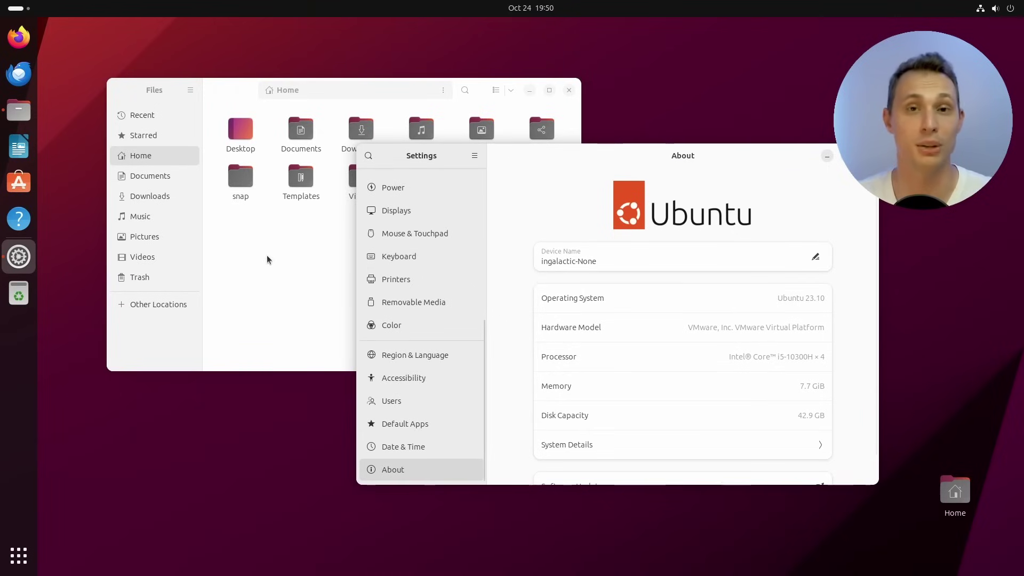
# Close the Settings and Files windows to leave an empty desktop
pyautogui.press('super')
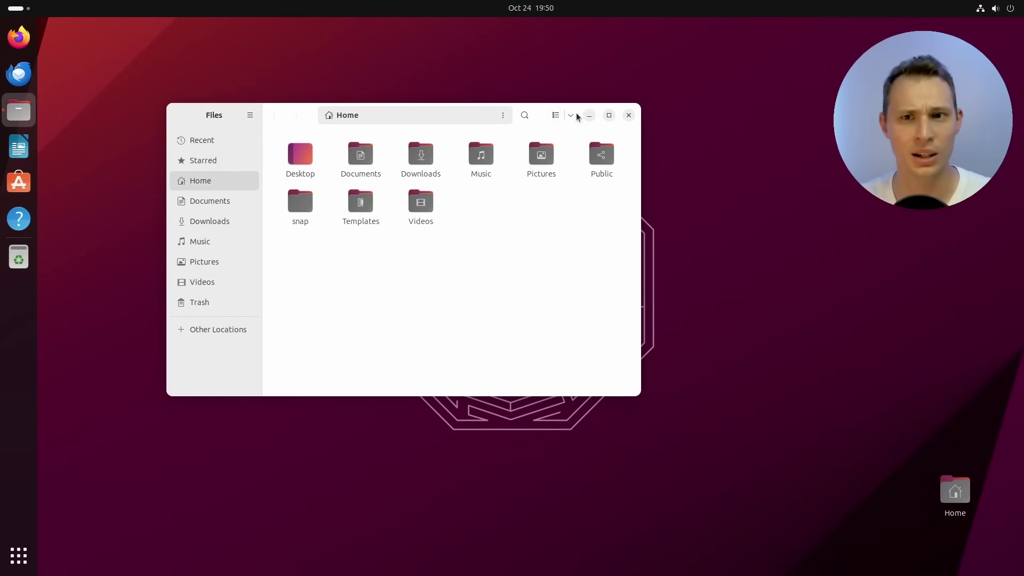
pyautogui.click(628, 115)
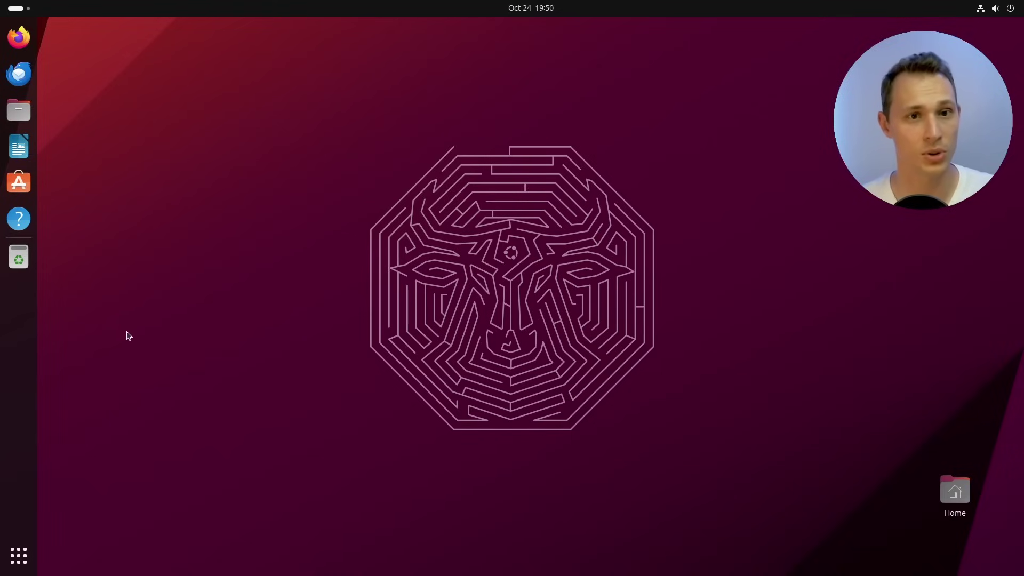
# Switch to App Center and move its window toward the middle of the desktop
pyautogui.click(19, 183)
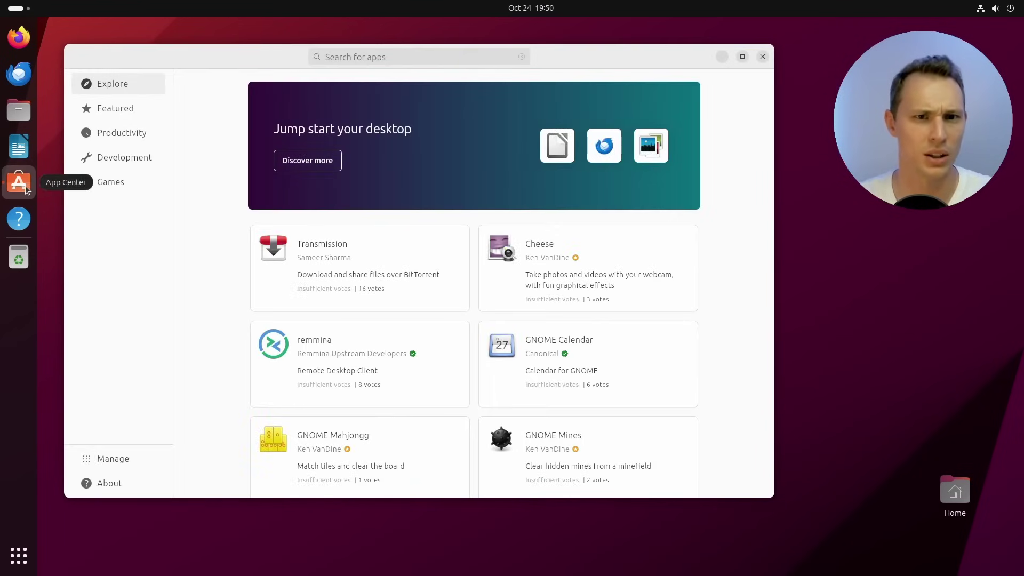
pyautogui.moveTo(242, 54); pyautogui.dragTo(344, 87)
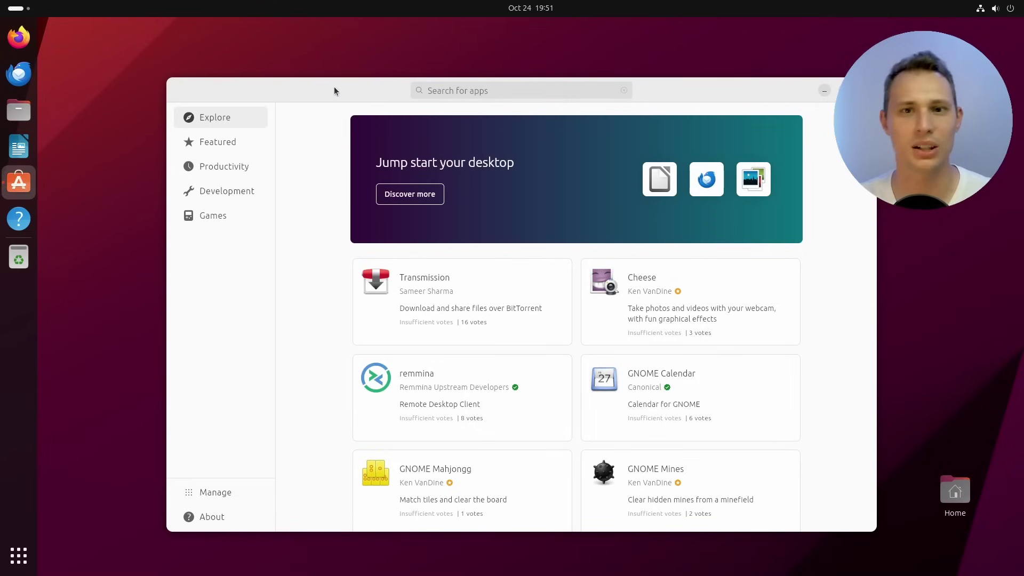
pyautogui.moveTo(334, 87); pyautogui.dragTo(324, 89)
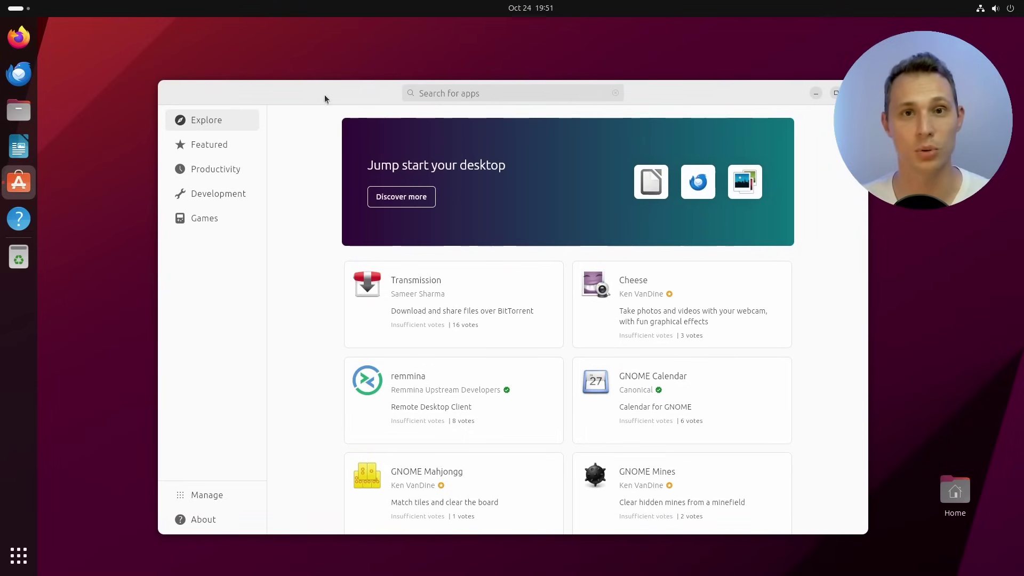
pyautogui.moveTo(325, 96); pyautogui.dragTo(335, 94)
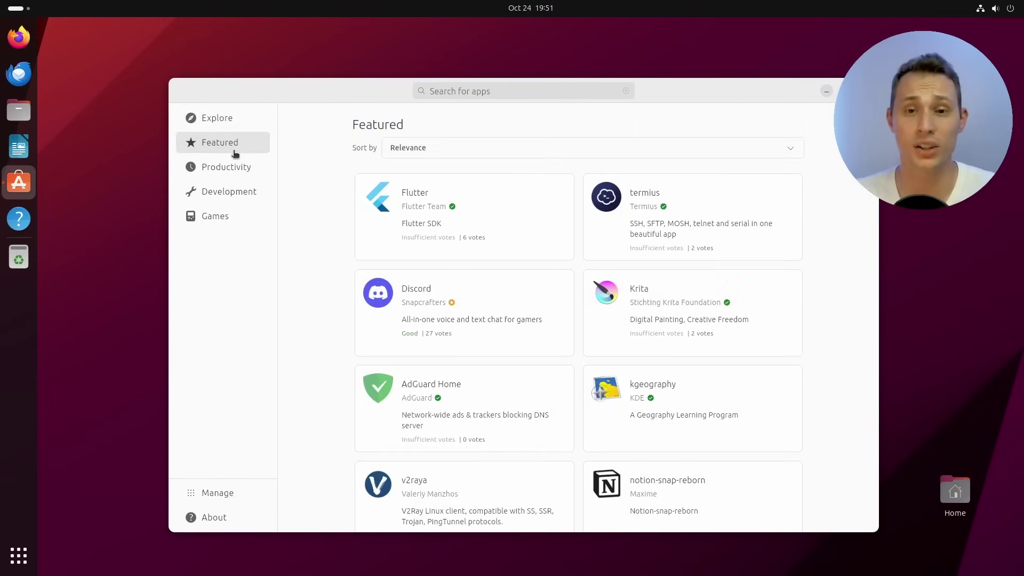
# Browse the apps in the Featured category of the store
pyautogui.scroll(-5, 468, 297)
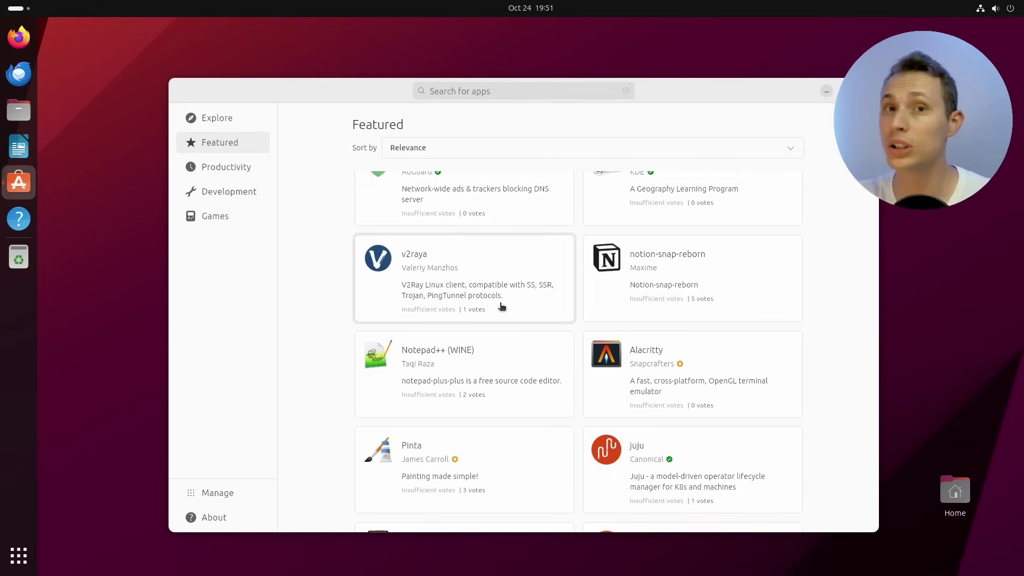
pyautogui.scroll(4, 407, 285)
pyautogui.scroll(2, 407, 286)
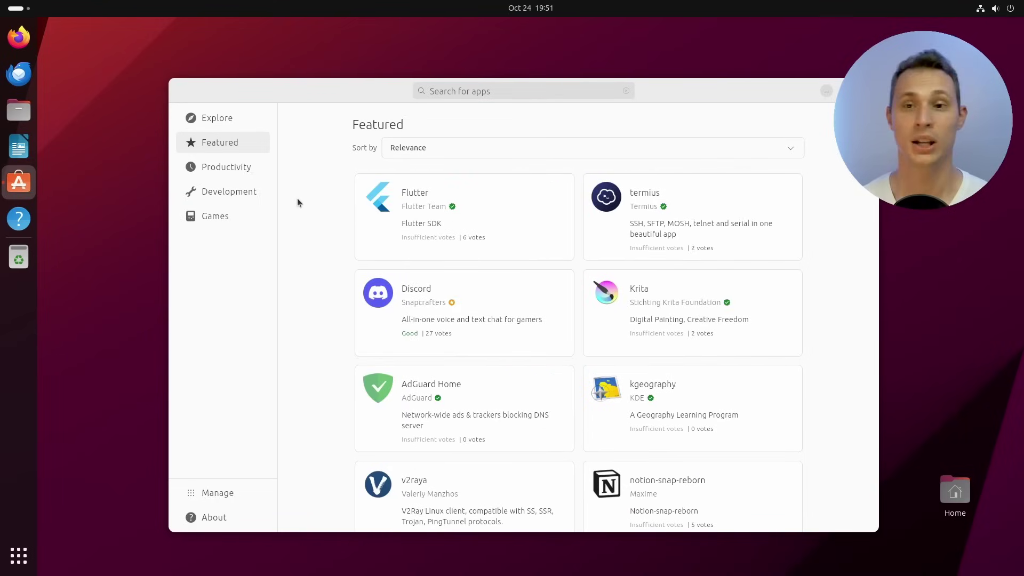
# View the Productivity and Development app categories, and return to the Explore page
pyautogui.click(231, 169)
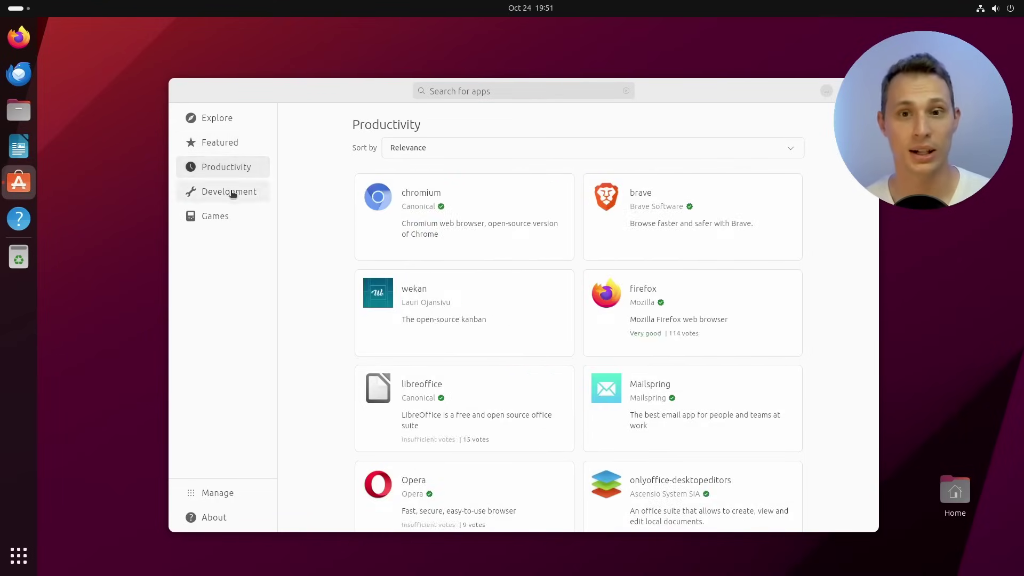
pyautogui.click(231, 196)
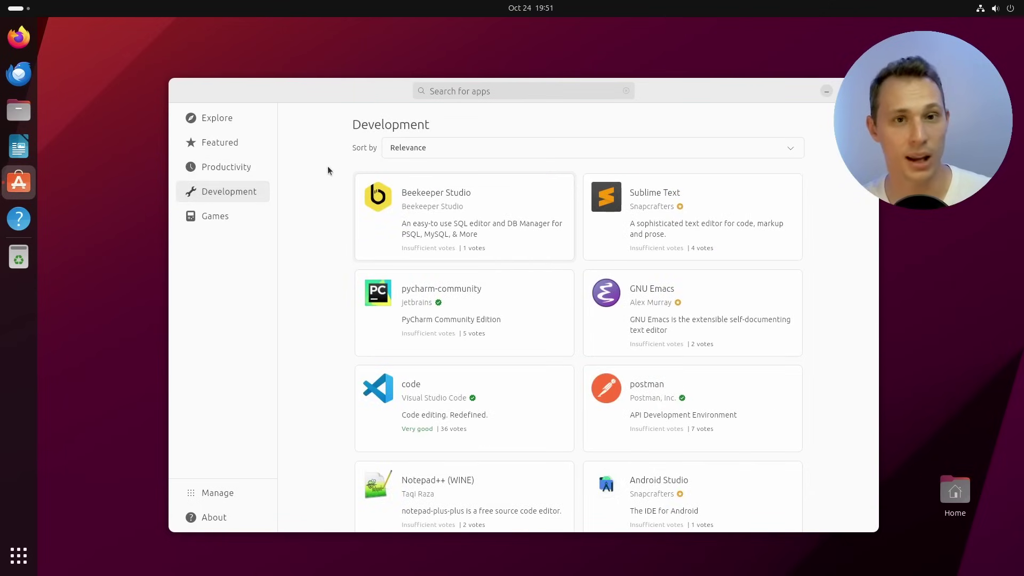
pyautogui.click(227, 122)
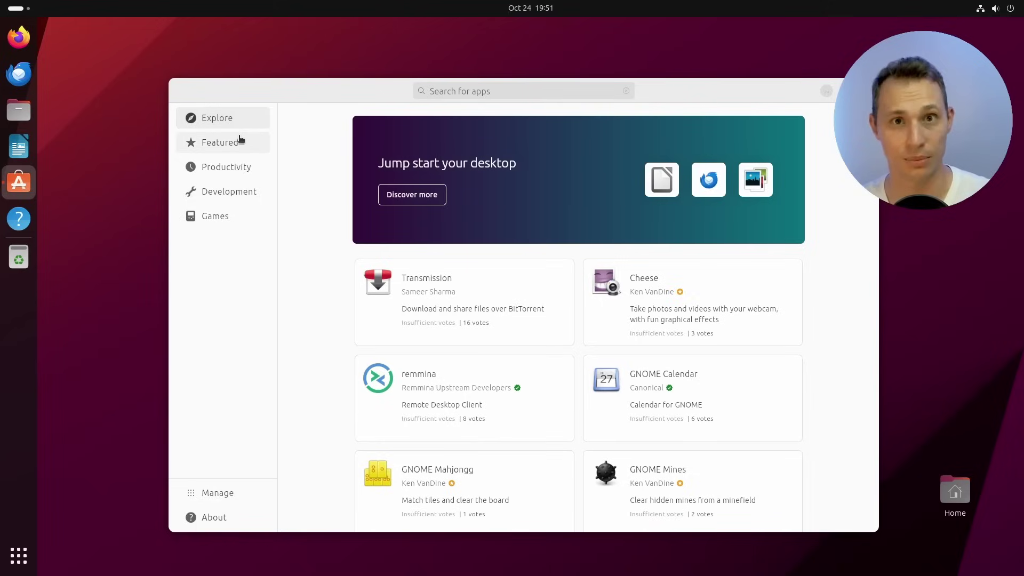
# Open the Transmission app page and review its details and gallery
pyautogui.click(483, 299)
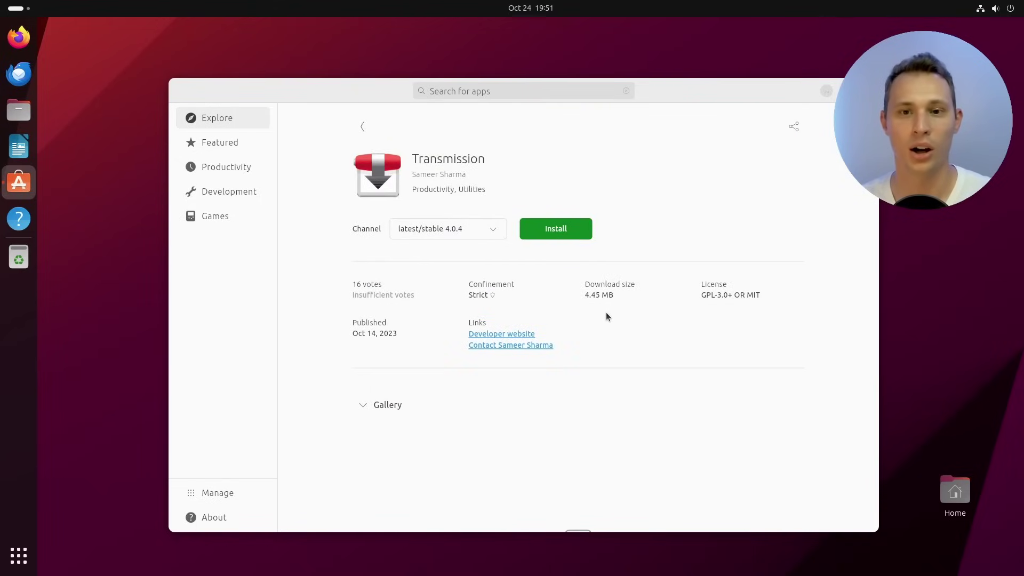
pyautogui.scroll(-3, 539, 356)
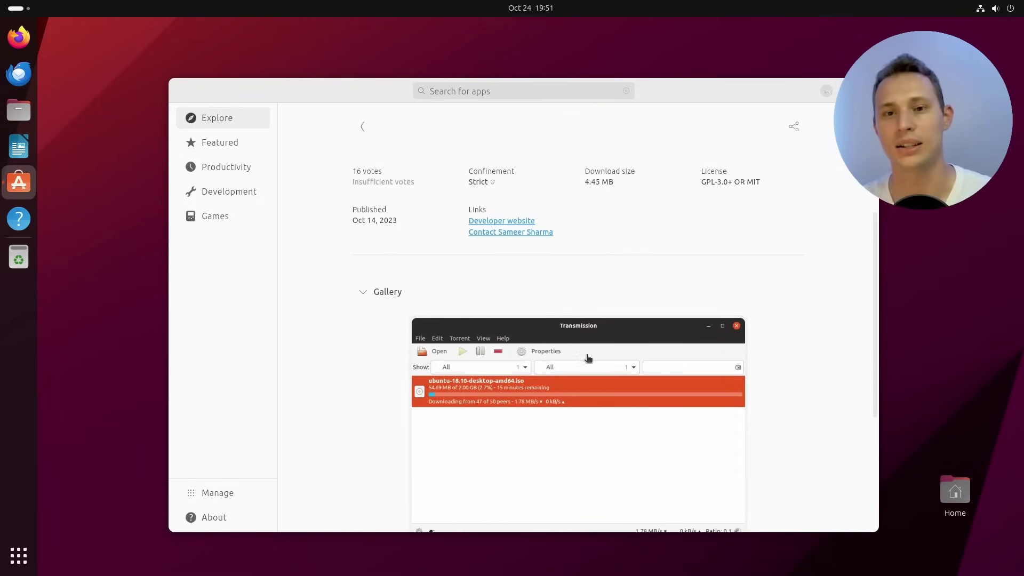
pyautogui.scroll(3, 590, 356)
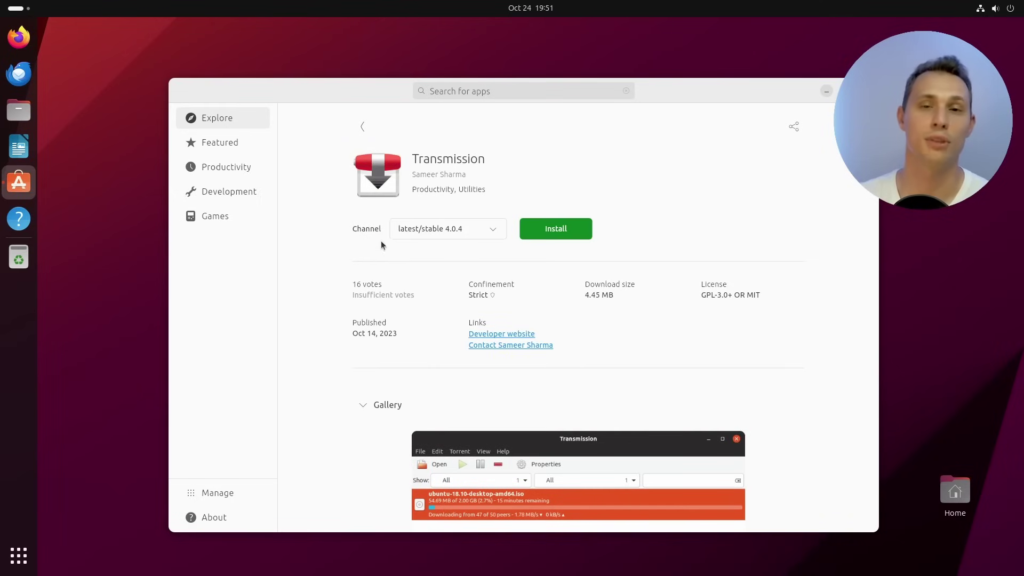
# Leave the Transmission page and look through the suggested apps on the Explore page
pyautogui.click(364, 126)
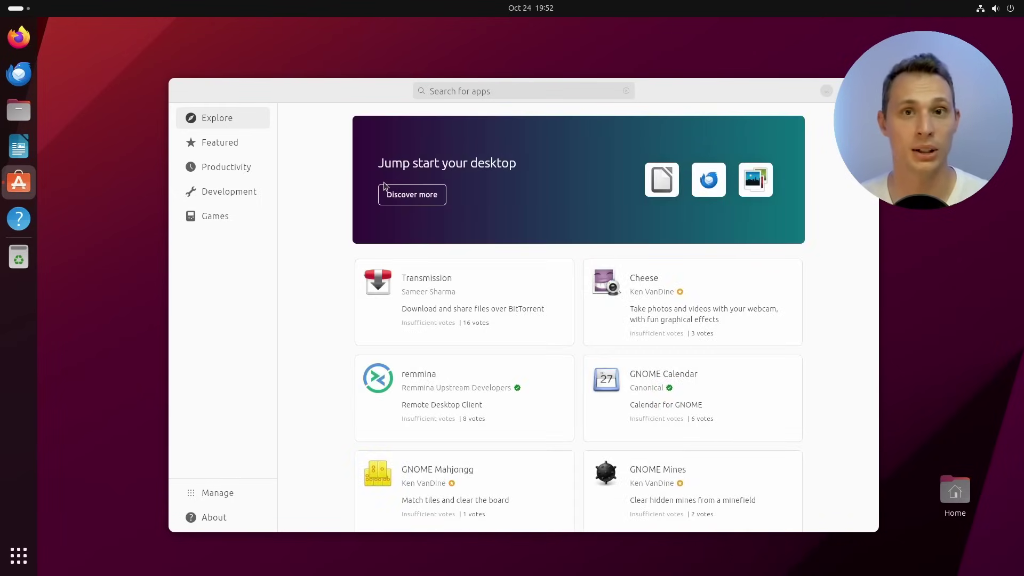
pyautogui.scroll(-3, 526, 263)
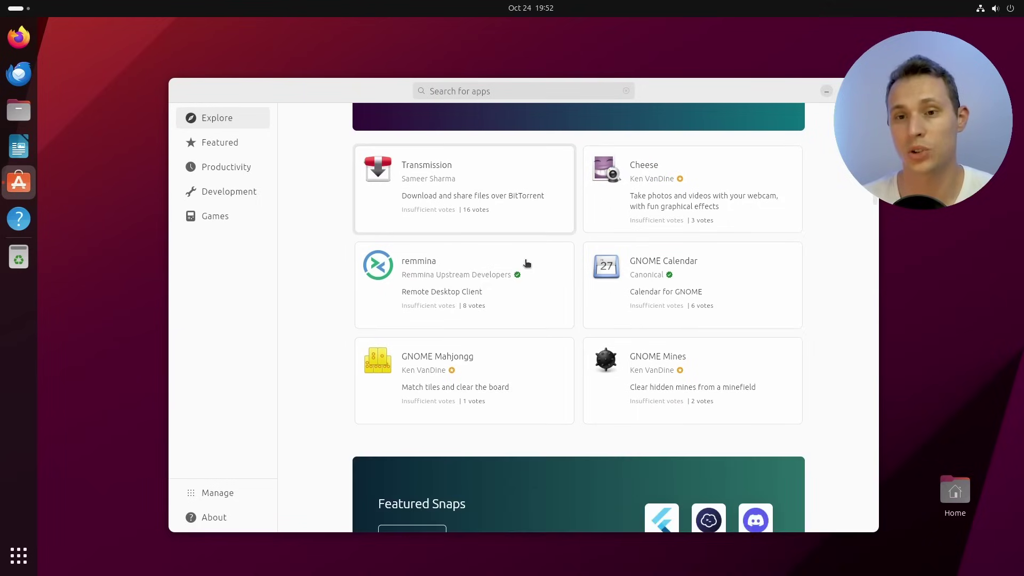
pyautogui.scroll(3, 527, 263)
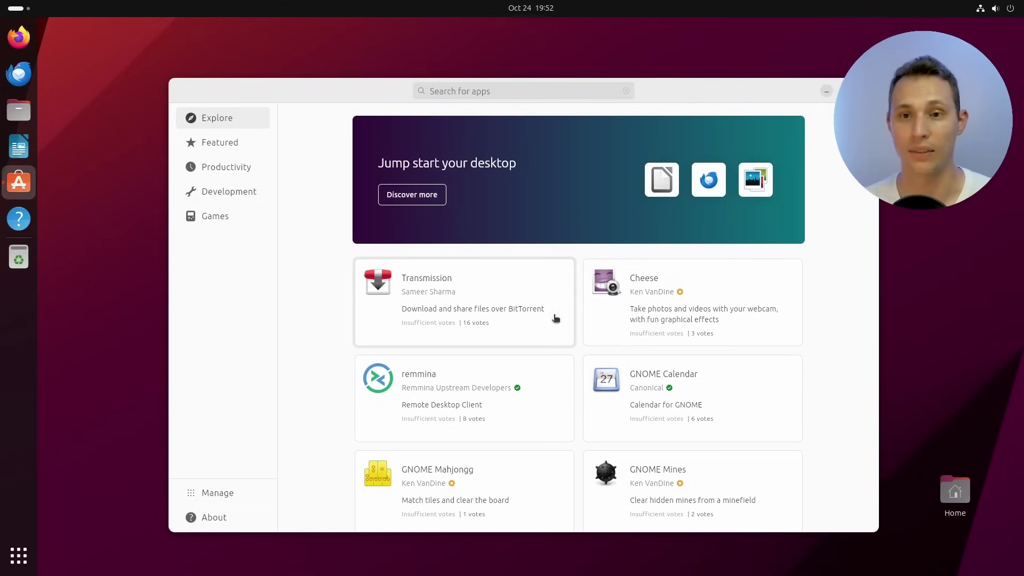
pyautogui.scroll(-3, 615, 304)
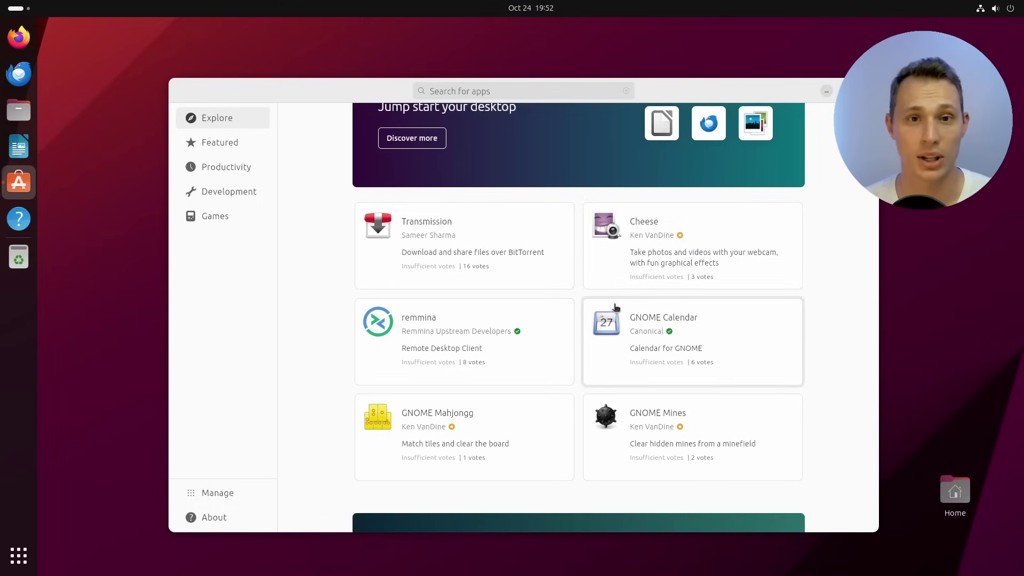
pyautogui.scroll(3, 614, 304)
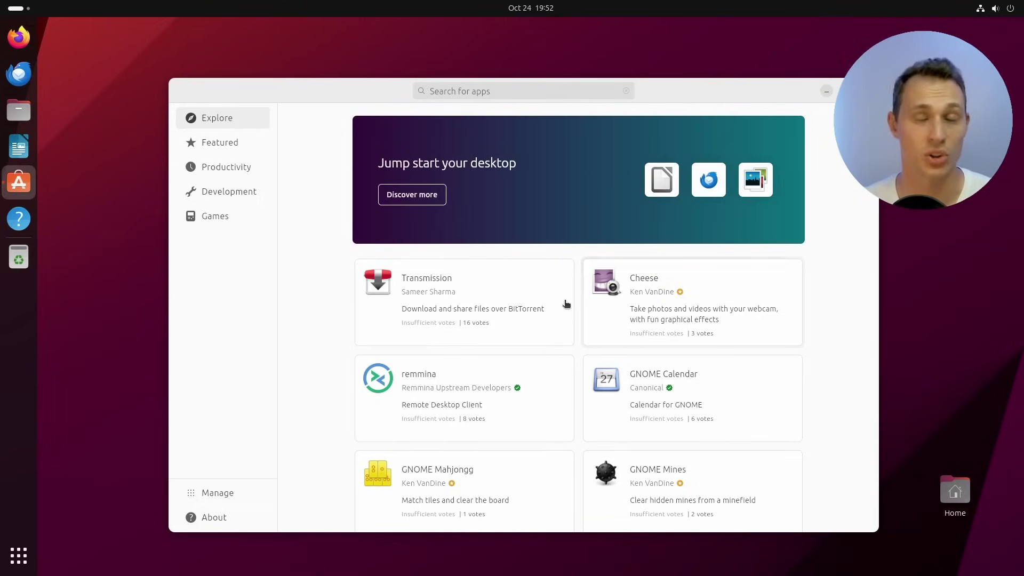
# Browse the Featured apps, check the installed apps on the Manage page, and return to Featured
pyautogui.click(240, 150)
pyautogui.scroll(-1, 485, 243)
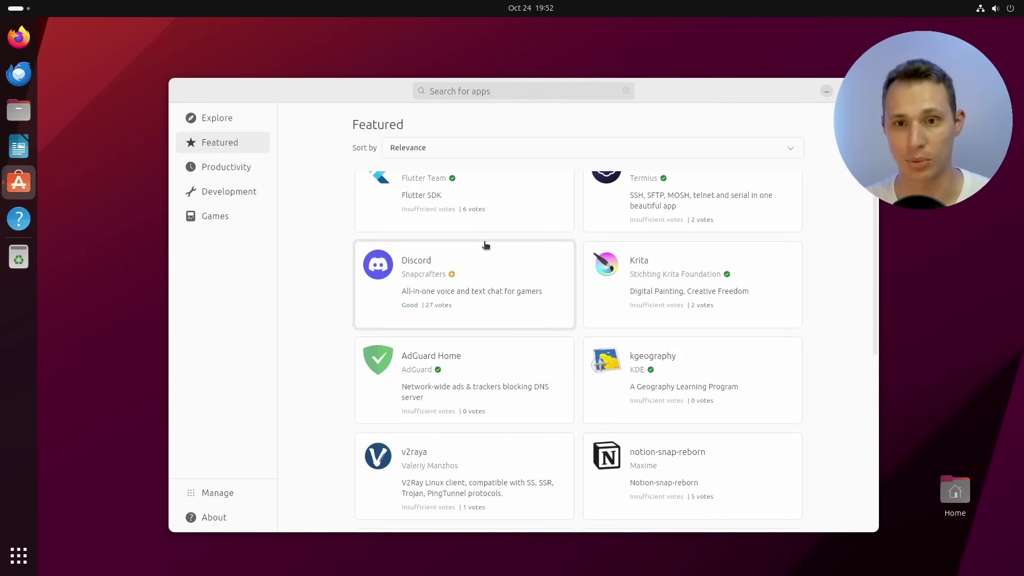
pyautogui.scroll(1, 486, 244)
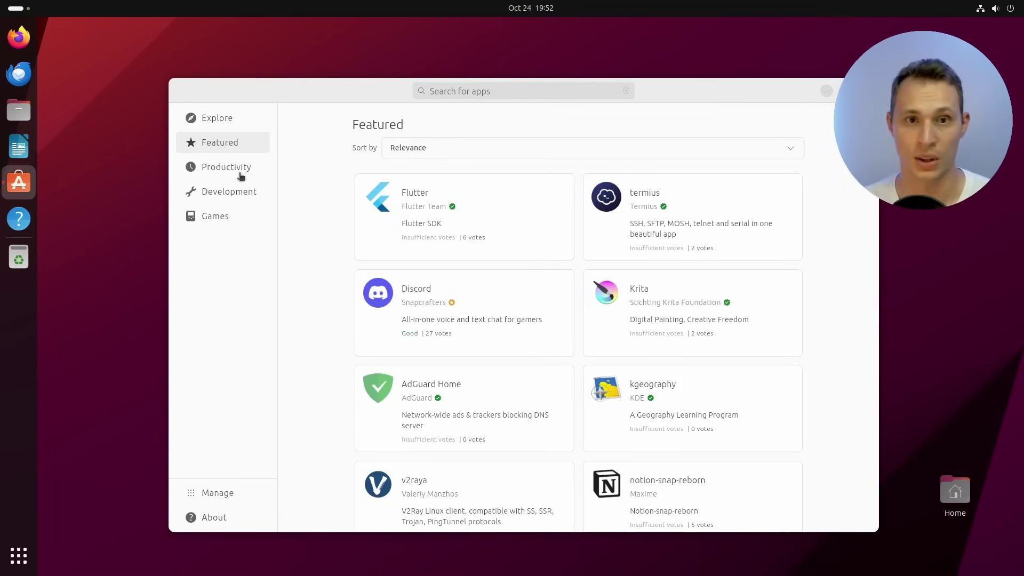
pyautogui.scroll(-10, 485, 237)
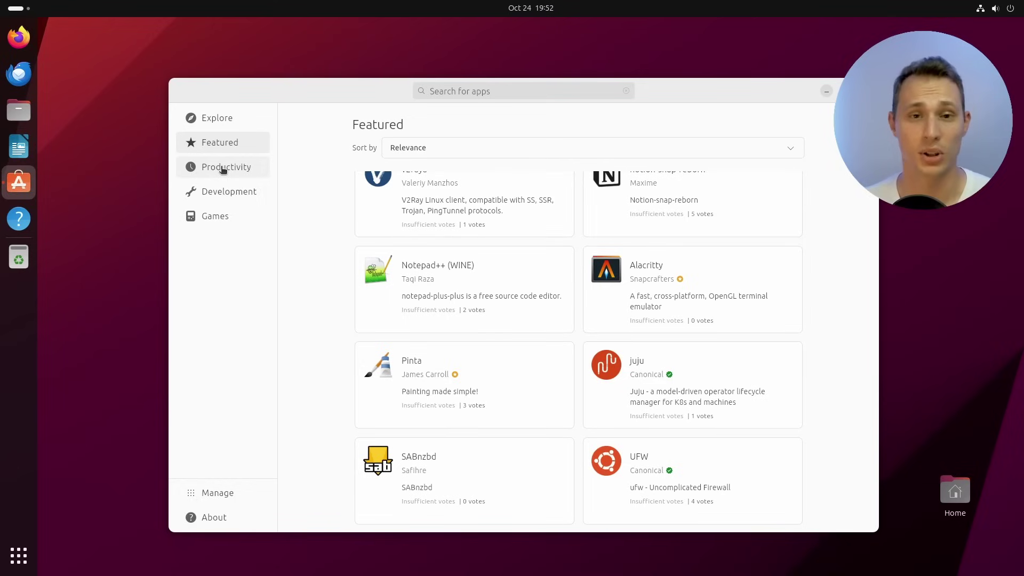
pyautogui.click(221, 497)
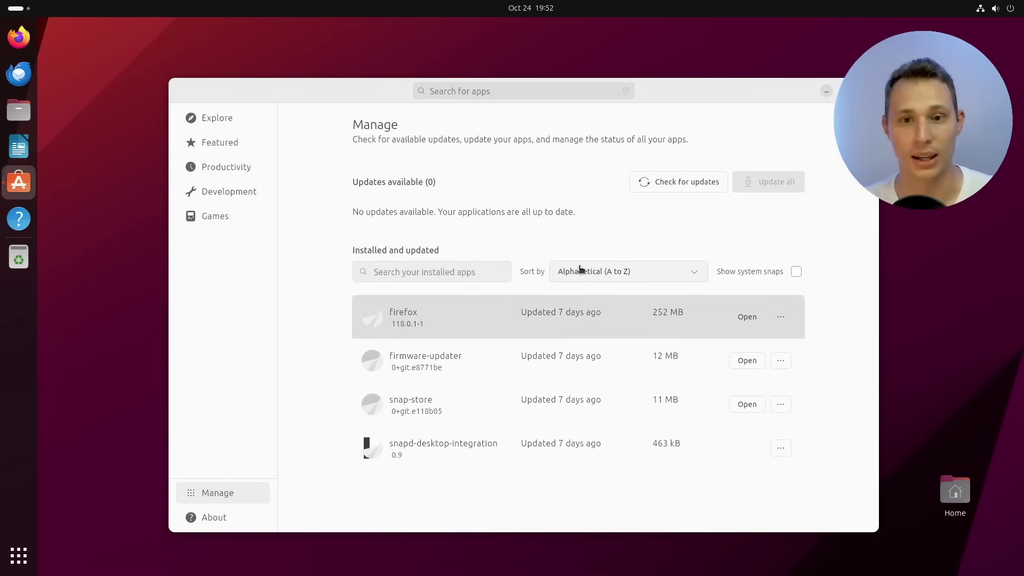
pyautogui.click(236, 141)
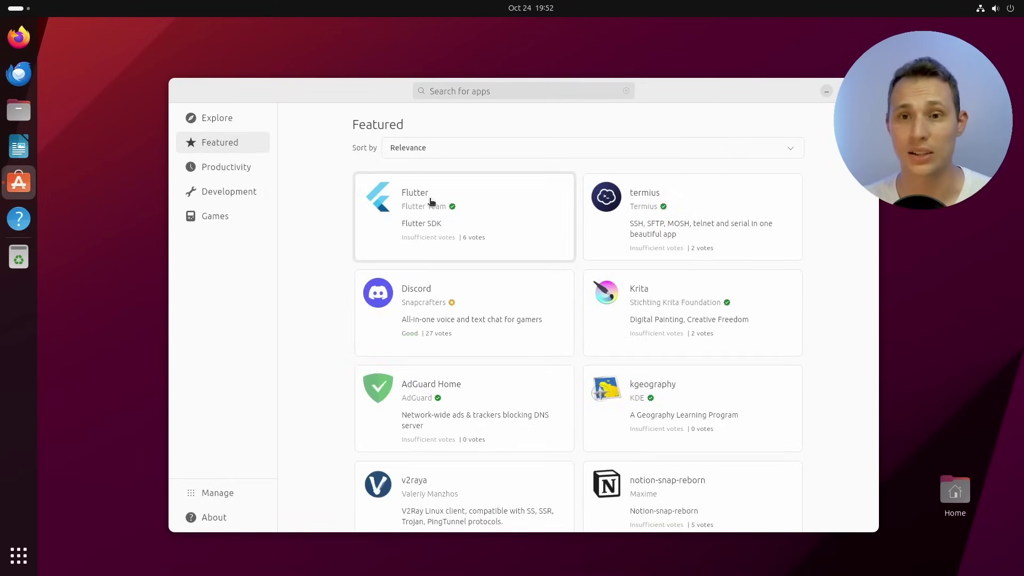
# Search the store for "firefox", filter the results to Debian packages, and return to the Featured category
pyautogui.click(528, 93)
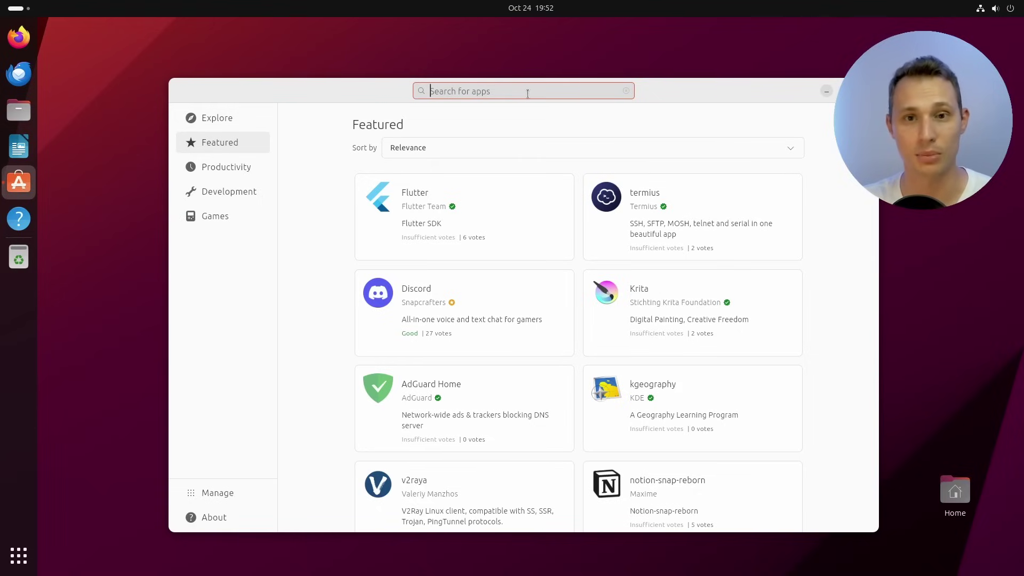
pyautogui.write('firefox')
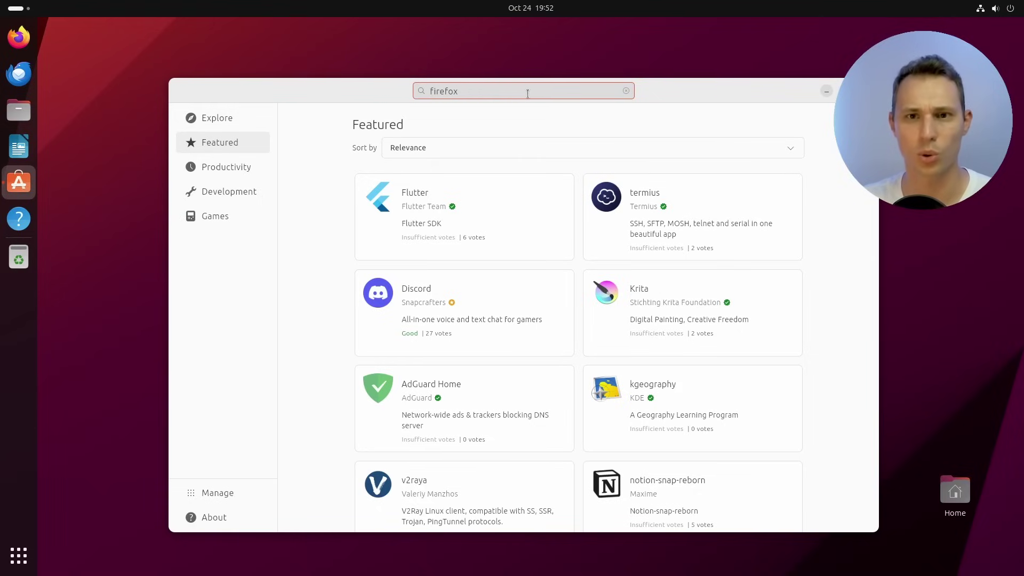
pyautogui.press('Return')
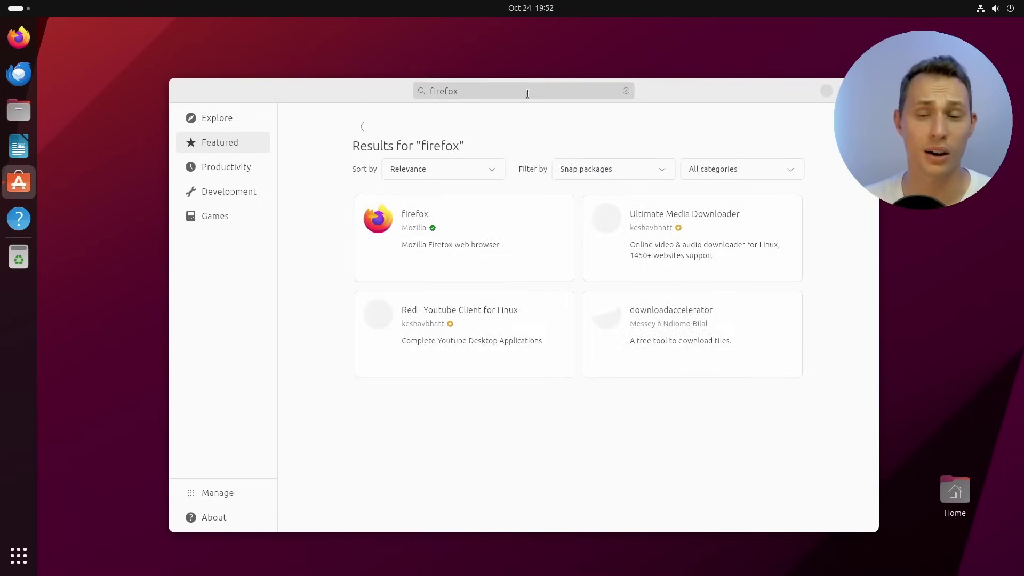
pyautogui.click(608, 169)
pyautogui.click(603, 198)
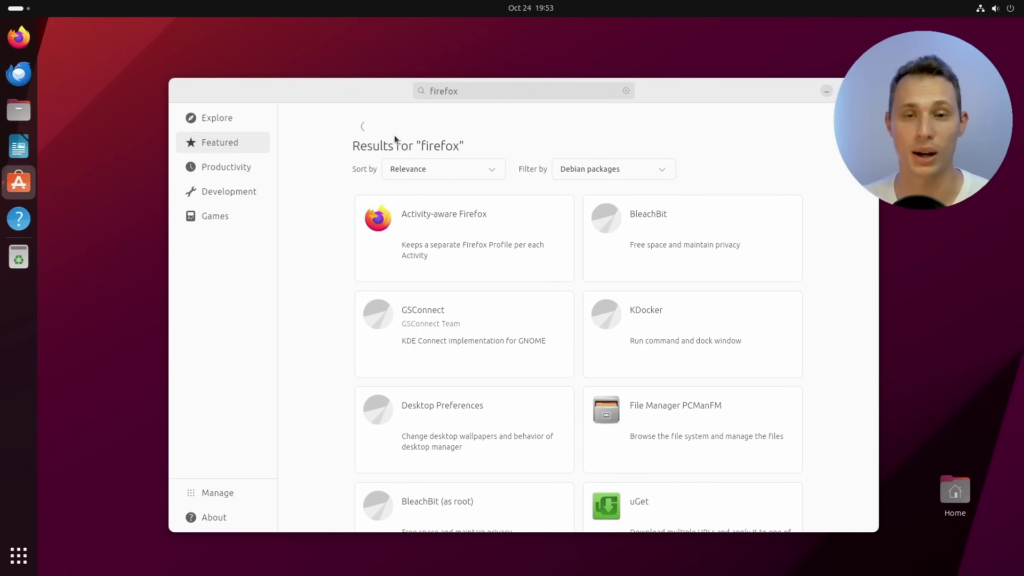
pyautogui.click(363, 126)
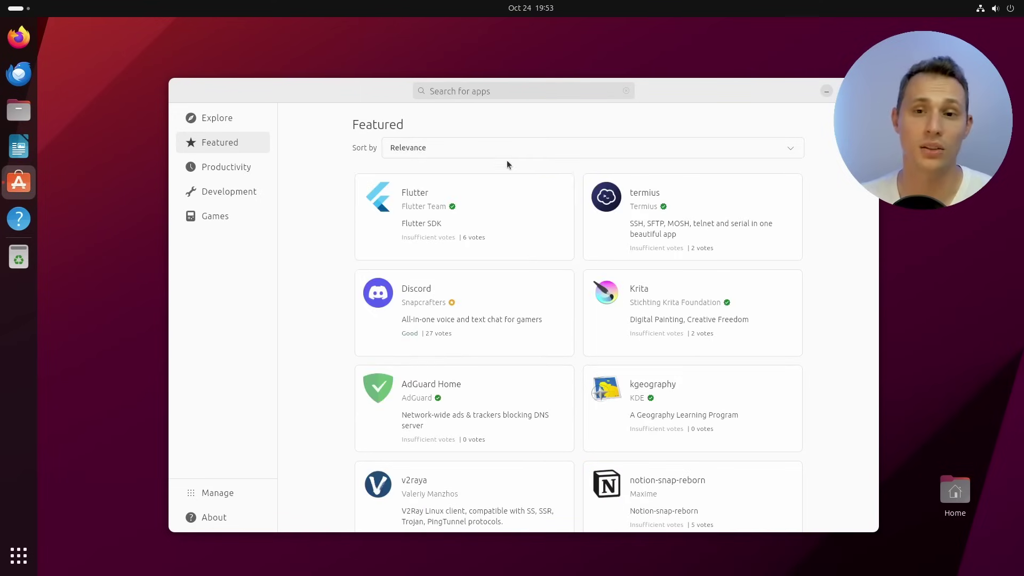
# Check the sorting options of the Featured category, and return to the Explore page to look through its apps
pyautogui.click(585, 148)
pyautogui.click(479, 111)
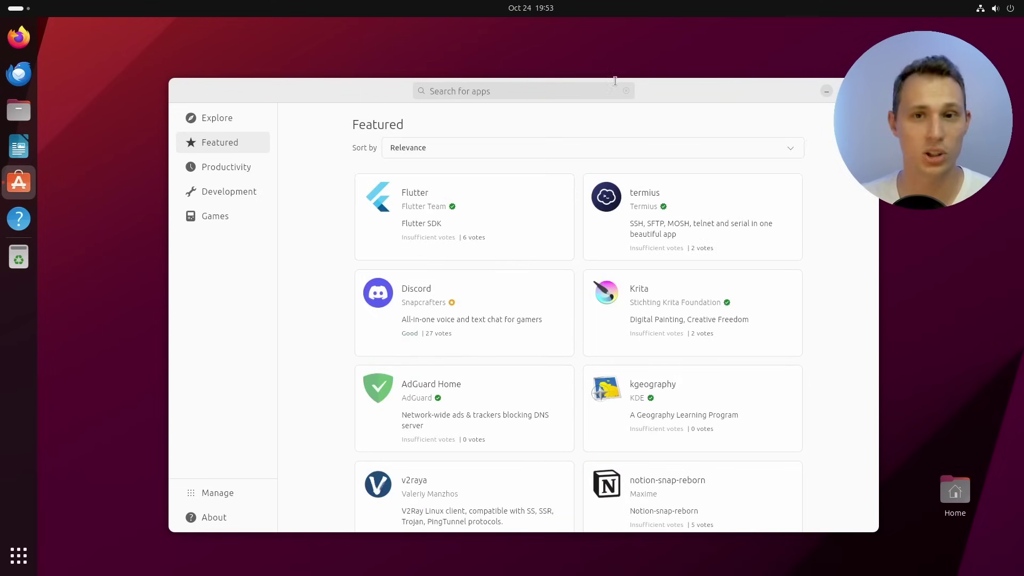
pyautogui.click(630, 90)
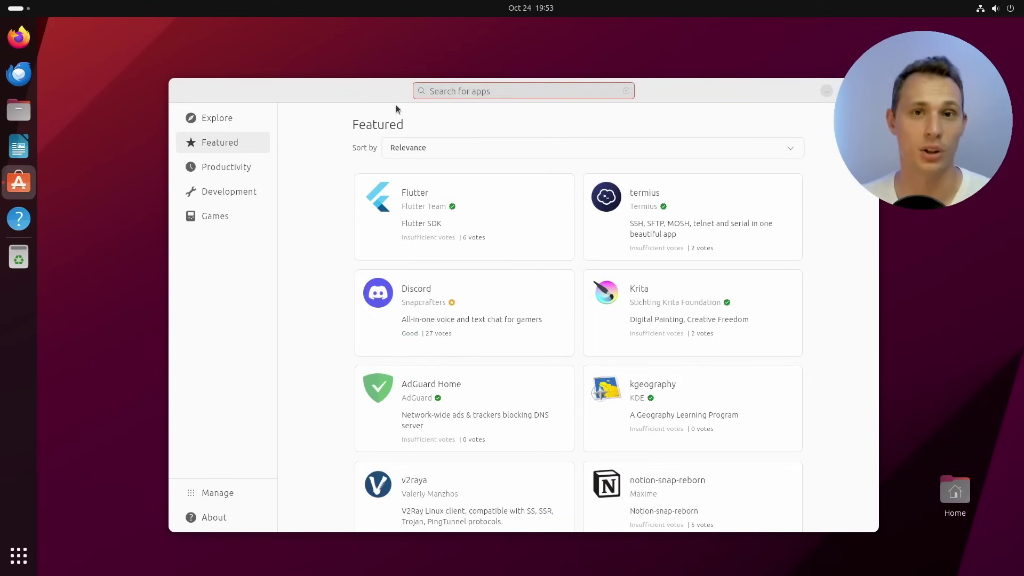
pyautogui.click(221, 118)
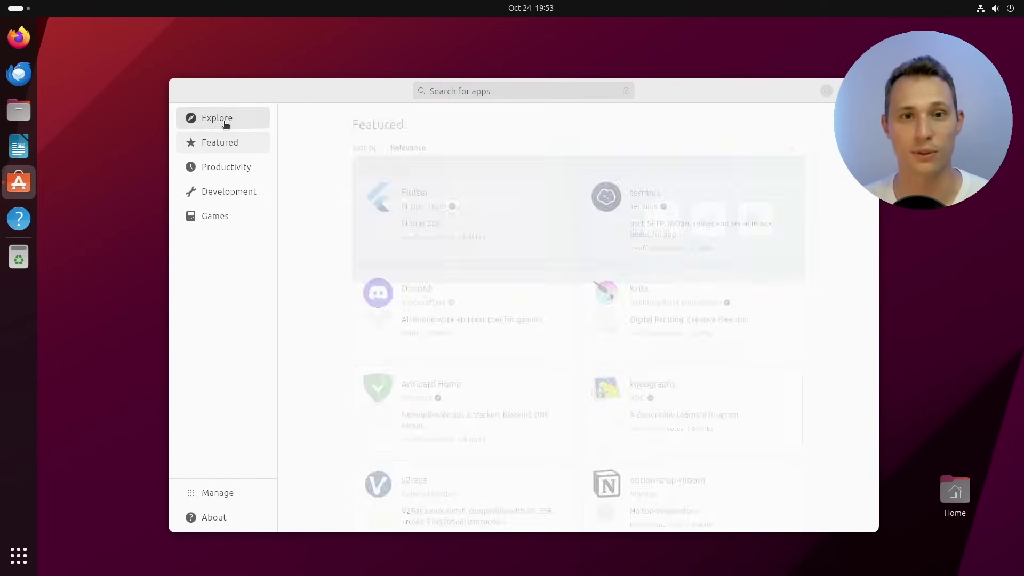
pyautogui.scroll(-3, 477, 251)
pyautogui.scroll(3, 479, 251)
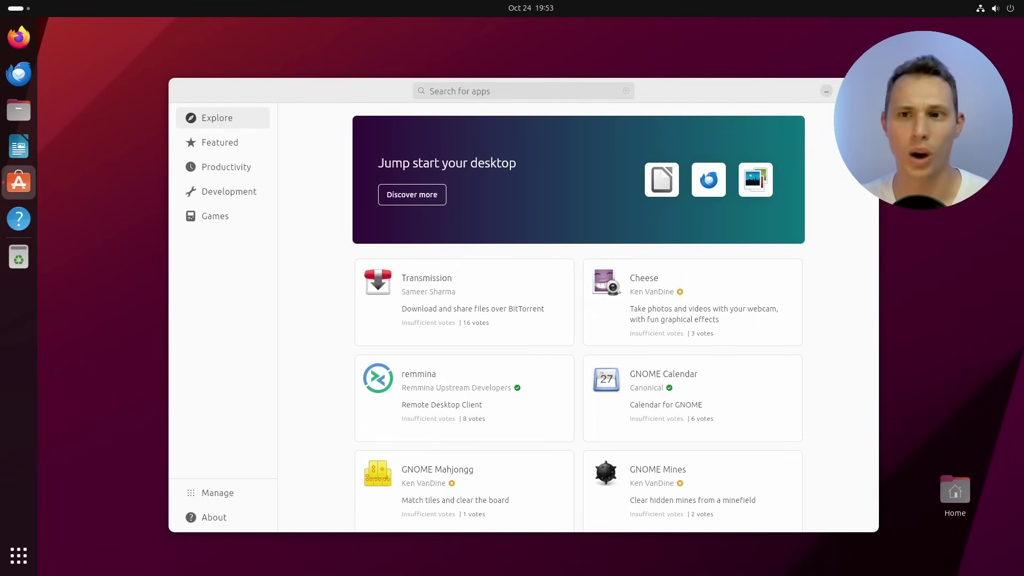
# Close App Center and open Firefox as a floating window near the middle of the desktop
pyautogui.click(866, 91)
pyautogui.click(19, 45)
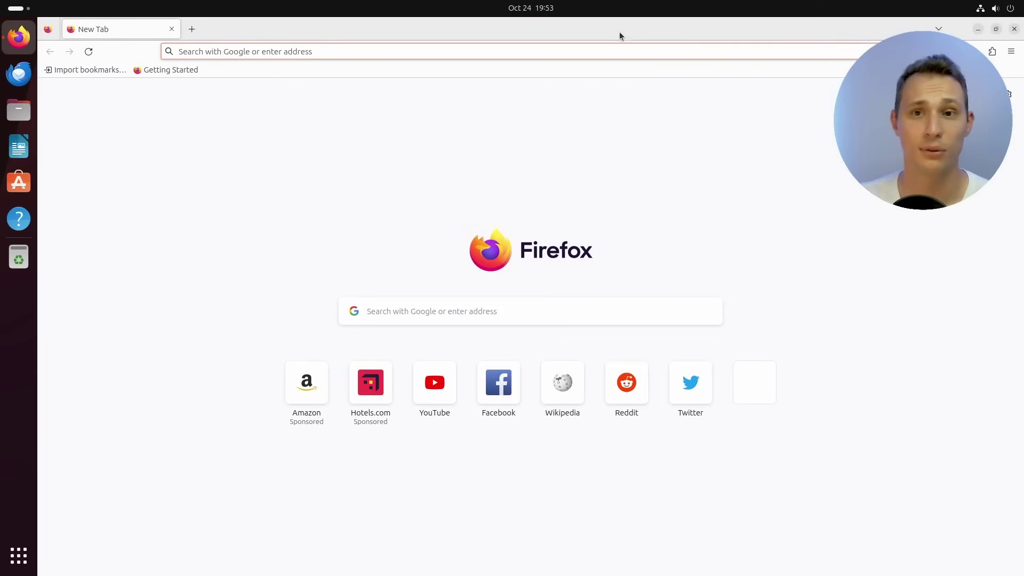
pyautogui.moveTo(619, 35); pyautogui.dragTo(563, 80)
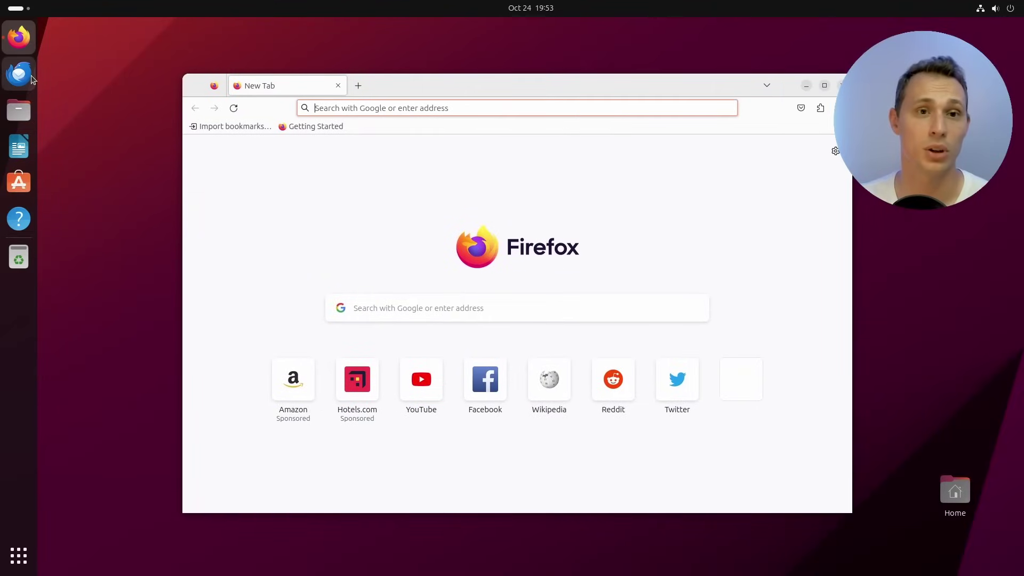
# Open Thunderbird as a floating window and view its About Thunderbird information
pyautogui.click(107, 92)
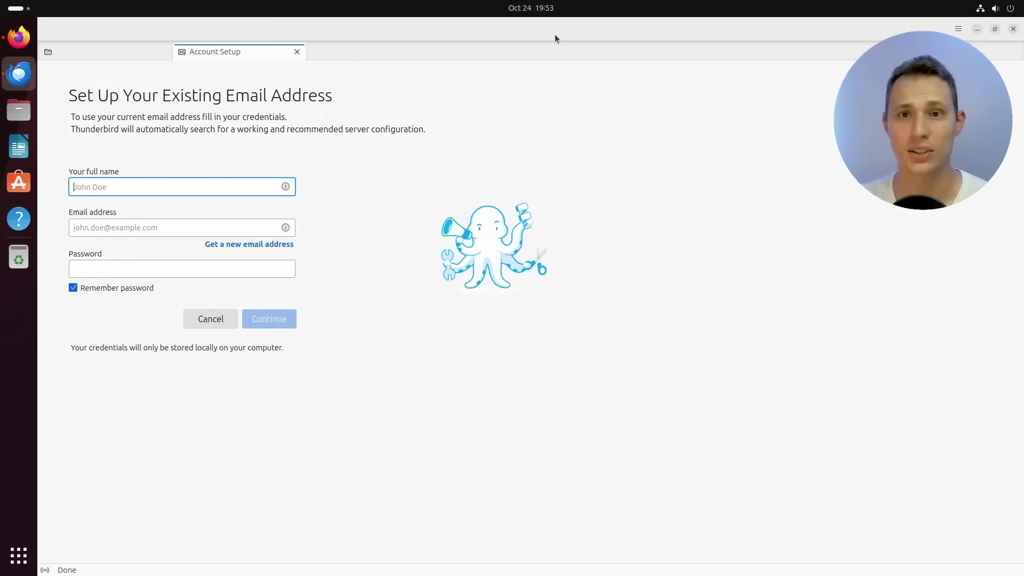
pyautogui.moveTo(548, 80); pyautogui.dragTo(485, 53)
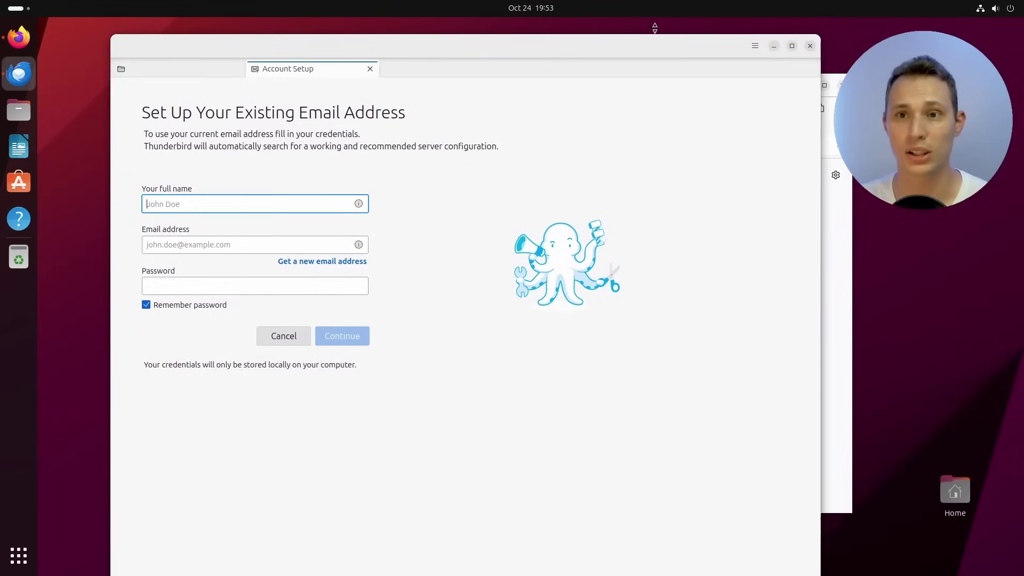
pyautogui.click(753, 47)
pyautogui.click(658, 233)
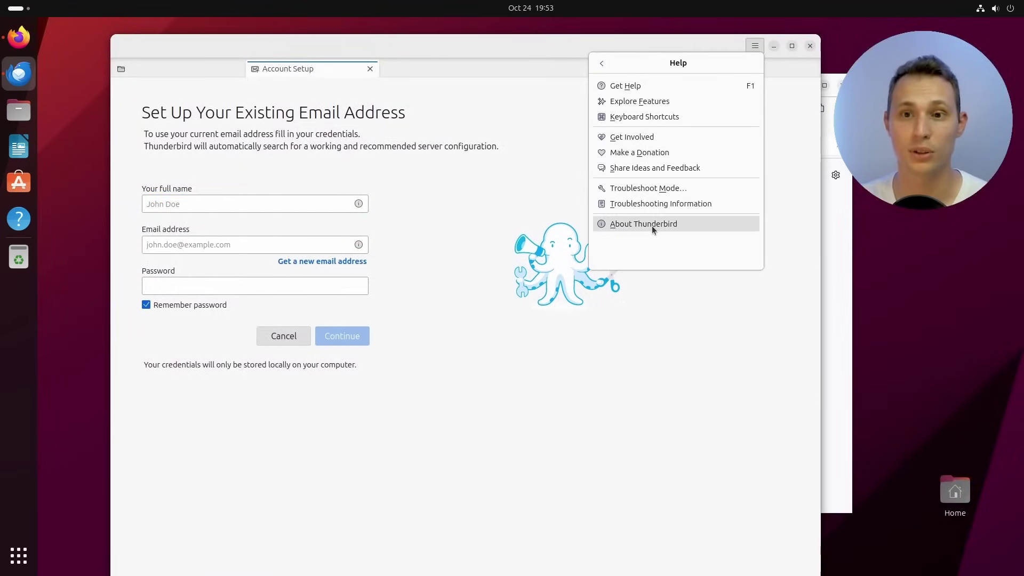
pyautogui.click(651, 225)
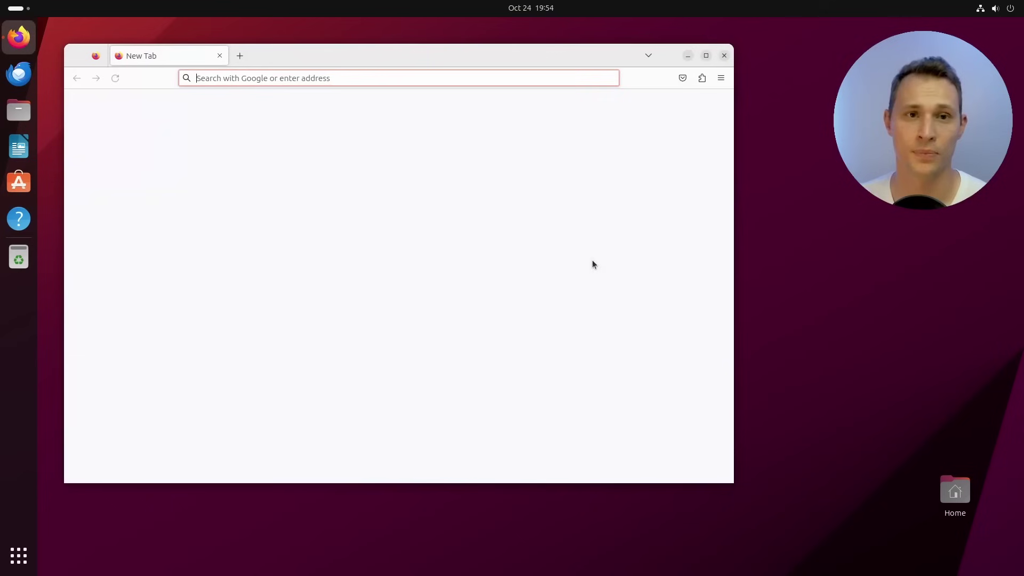
# Close the Firefox window, and open LibreOffice Writer to show a blank document before closing it
pyautogui.click(724, 55)
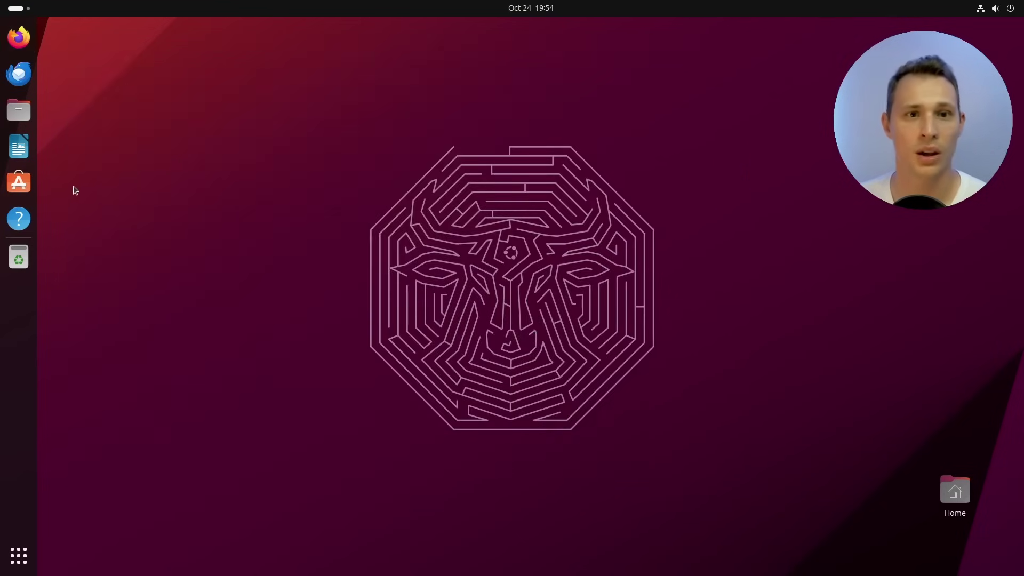
pyautogui.click(19, 147)
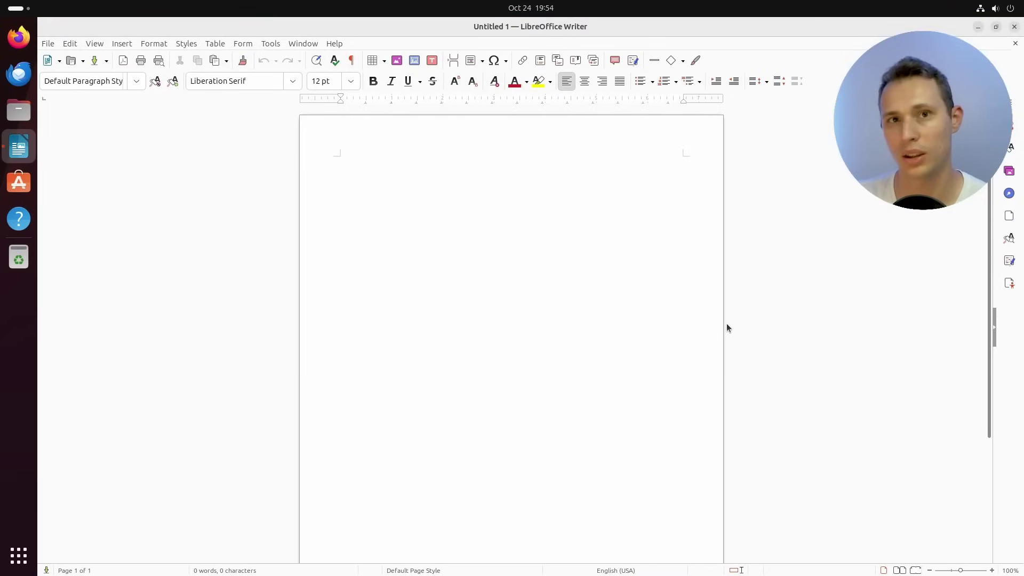
pyautogui.click(1015, 27)
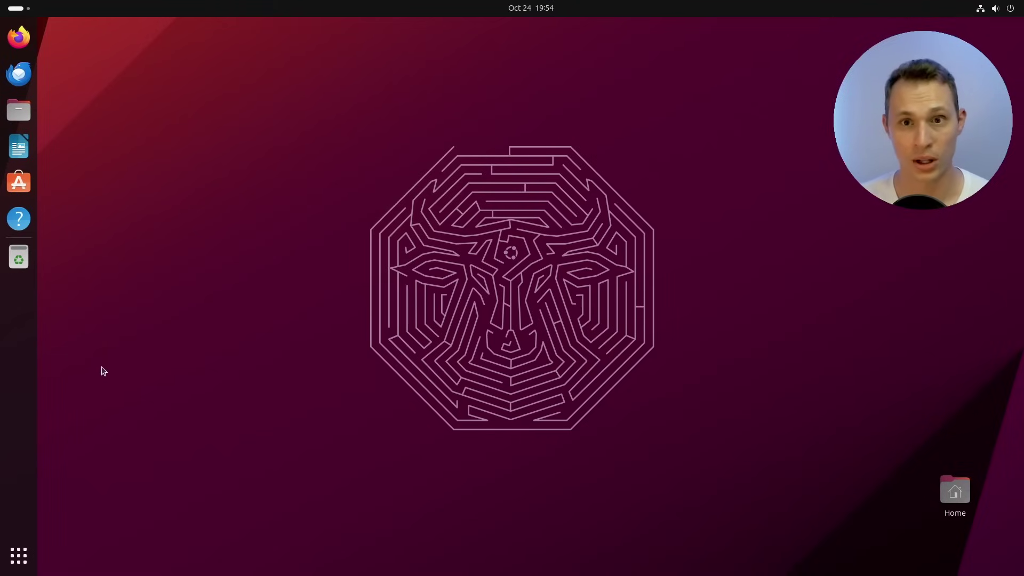
# Find Settings by searching for "sett", open it, and move its window toward the middle of the desktop
pyautogui.press('super')
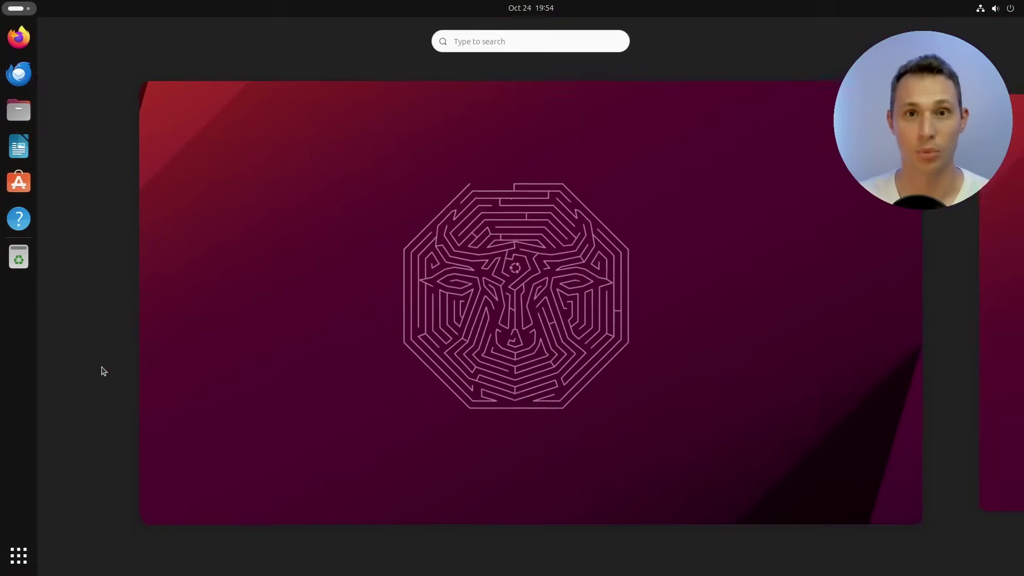
pyautogui.write('sett')
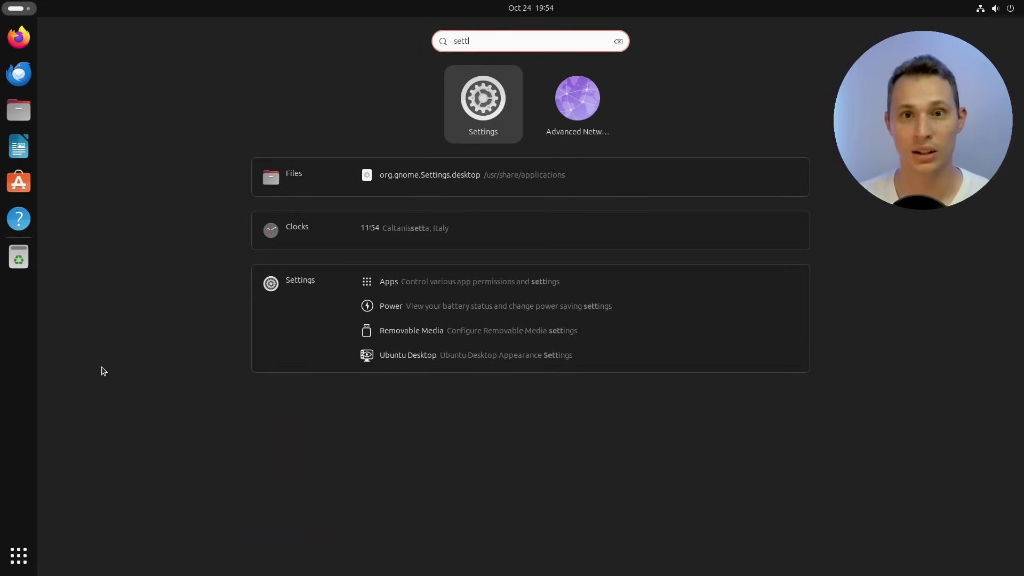
pyautogui.press('Return')
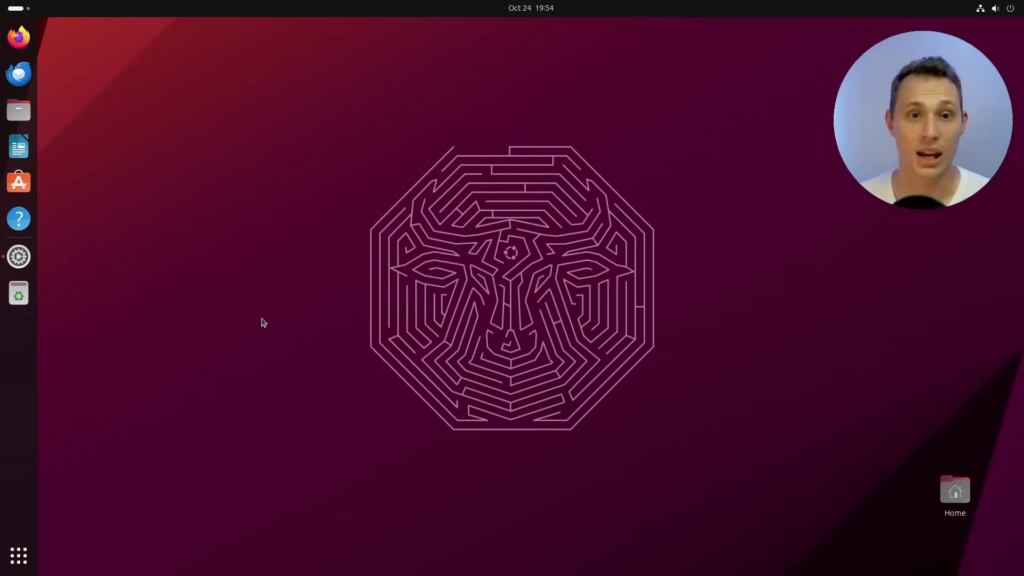
pyautogui.moveTo(229, 63); pyautogui.dragTo(363, 103)
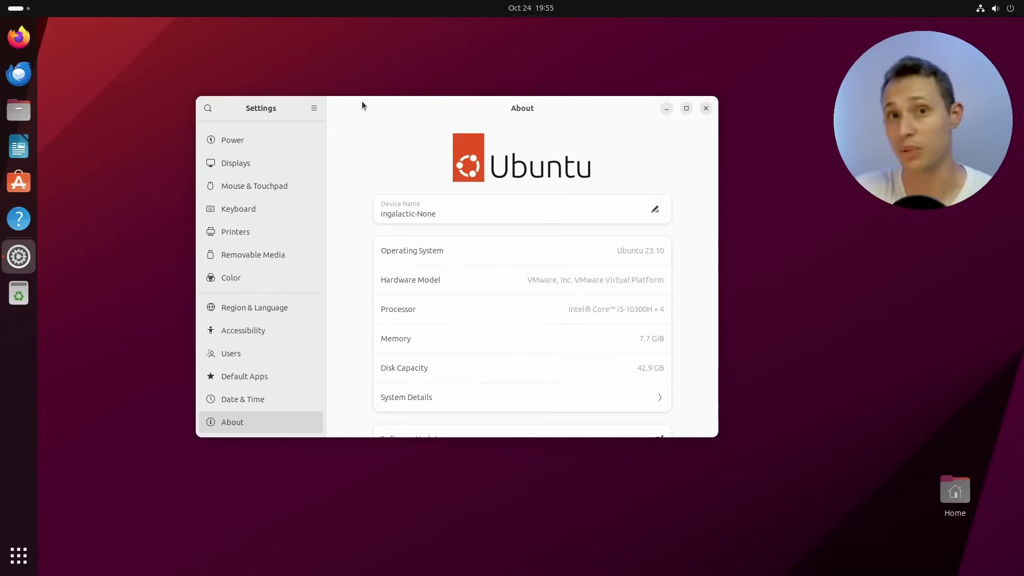
pyautogui.scroll(5, 270, 287)
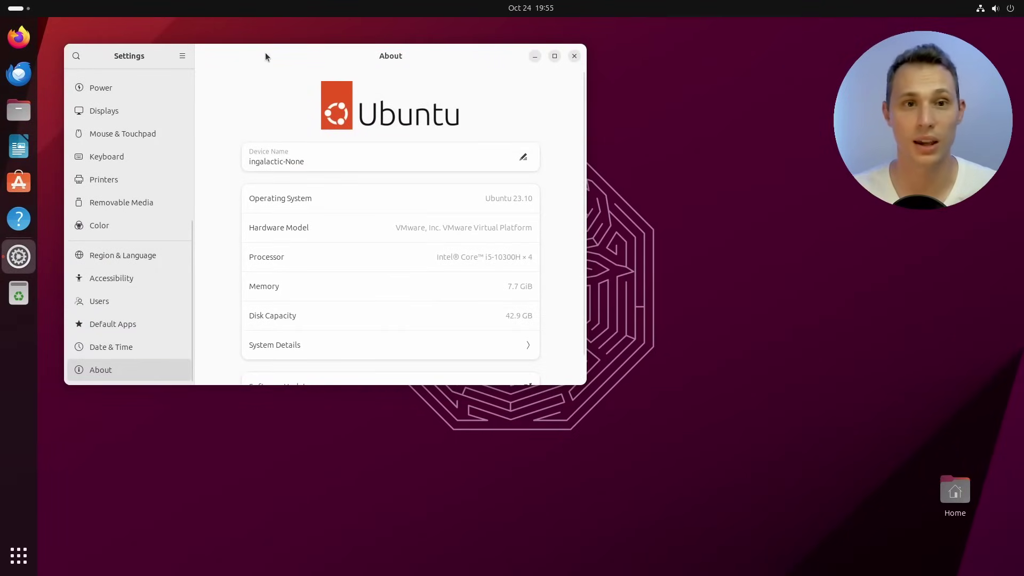
# Open the Files app and move its window down and away from the Settings window
pyautogui.click(17, 104)
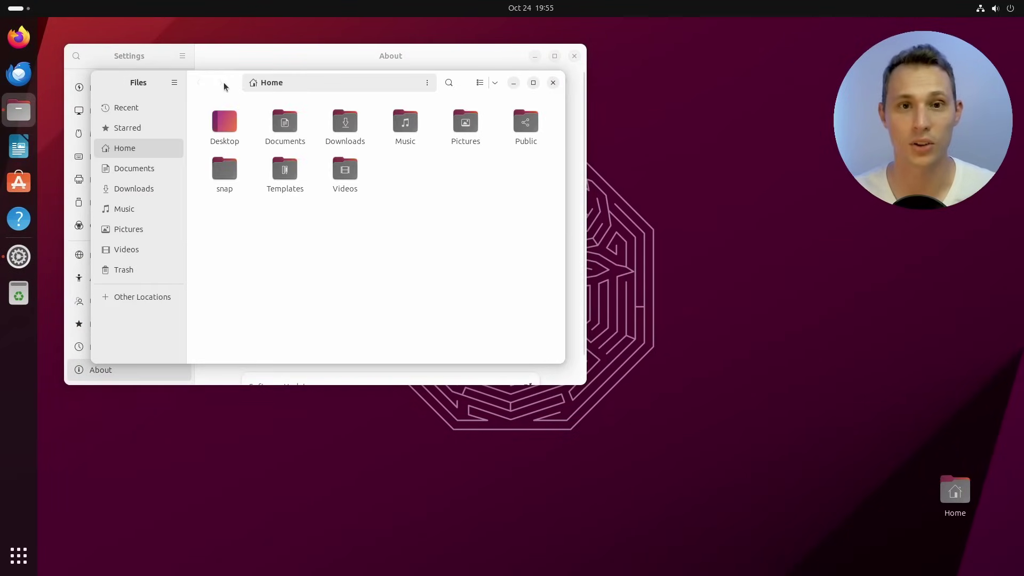
pyautogui.moveTo(224, 87); pyautogui.dragTo(387, 160)
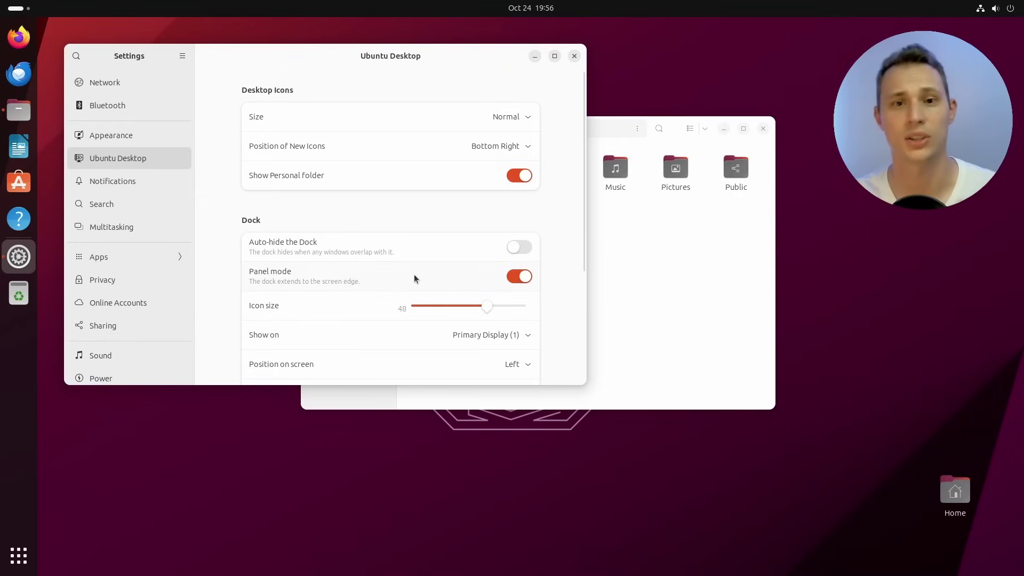
# Look through the Dock options in the Ubuntu Desktop settings and reduce the dock's icon size to 32
pyautogui.scroll(-1, 417, 280)
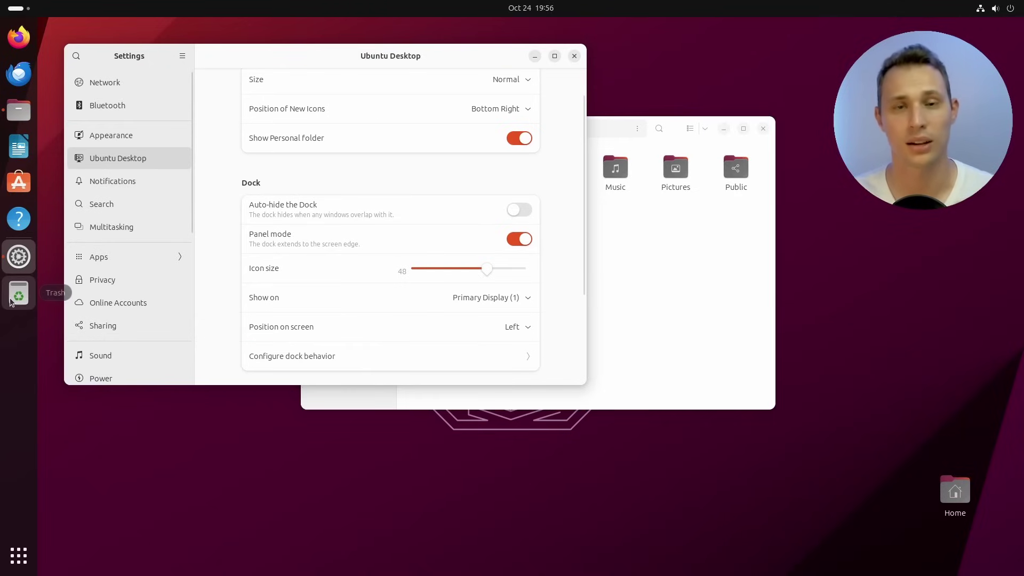
pyautogui.scroll(-4, 402, 230)
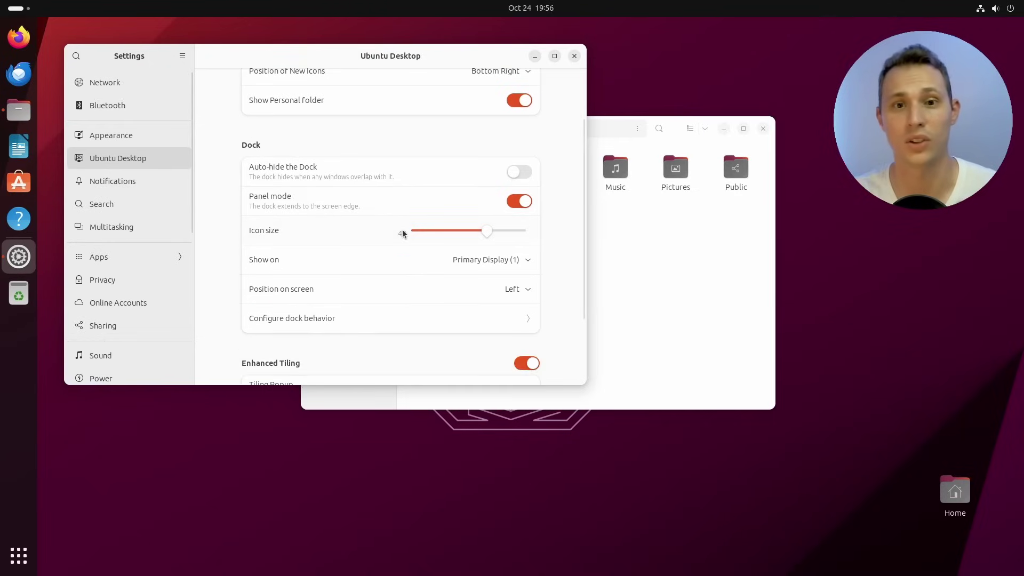
pyautogui.scroll(1, 300, 250)
pyautogui.scroll(2, 427, 272)
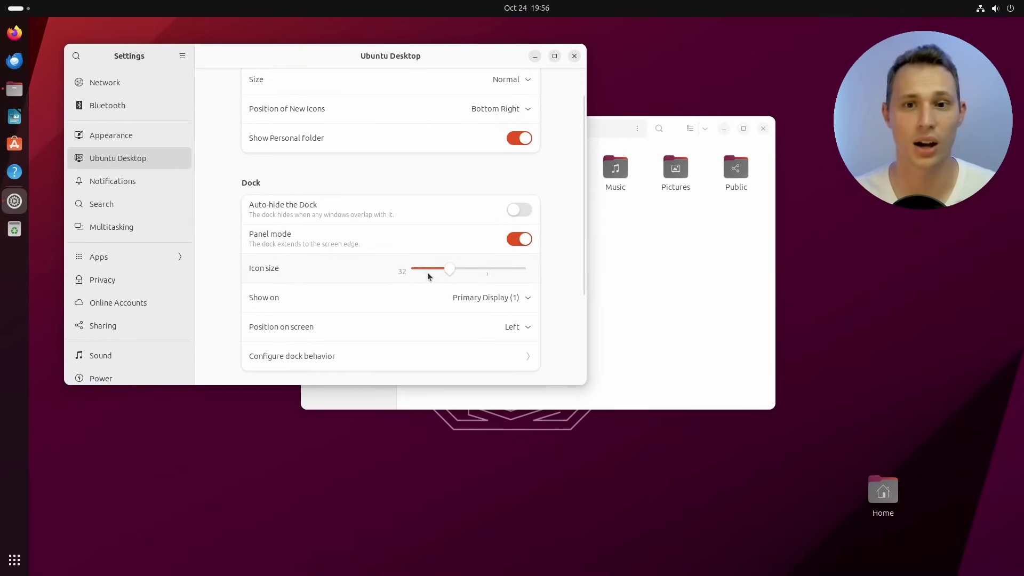
# Open the dock behavior configuration, review the Multitasking settings down to Multi-Monitor, and close the Settings window
pyautogui.click(291, 360)
pyautogui.scroll(-5, 451, 218)
pyautogui.scroll(-10, 443, 240)
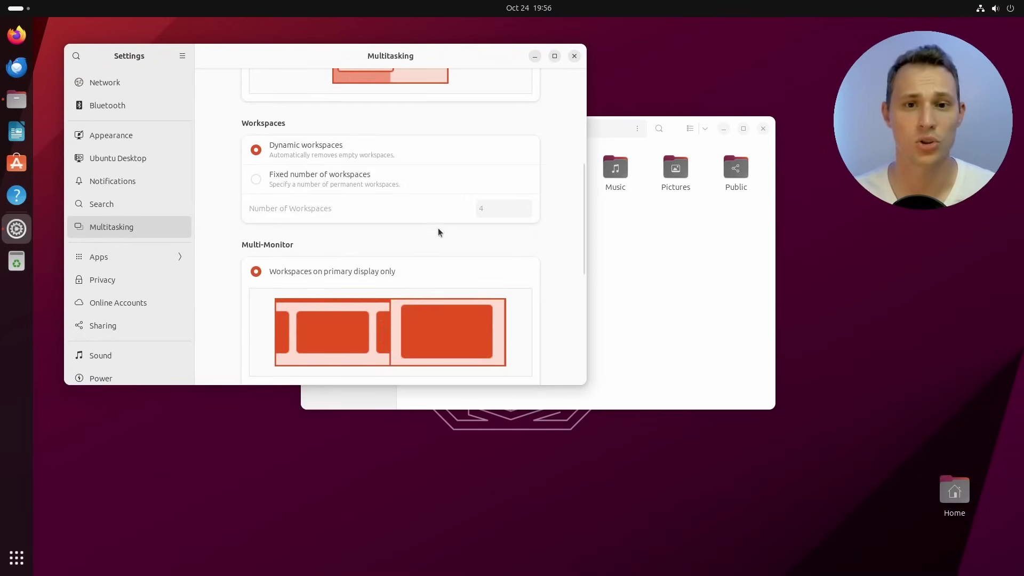
pyautogui.scroll(15, 441, 267)
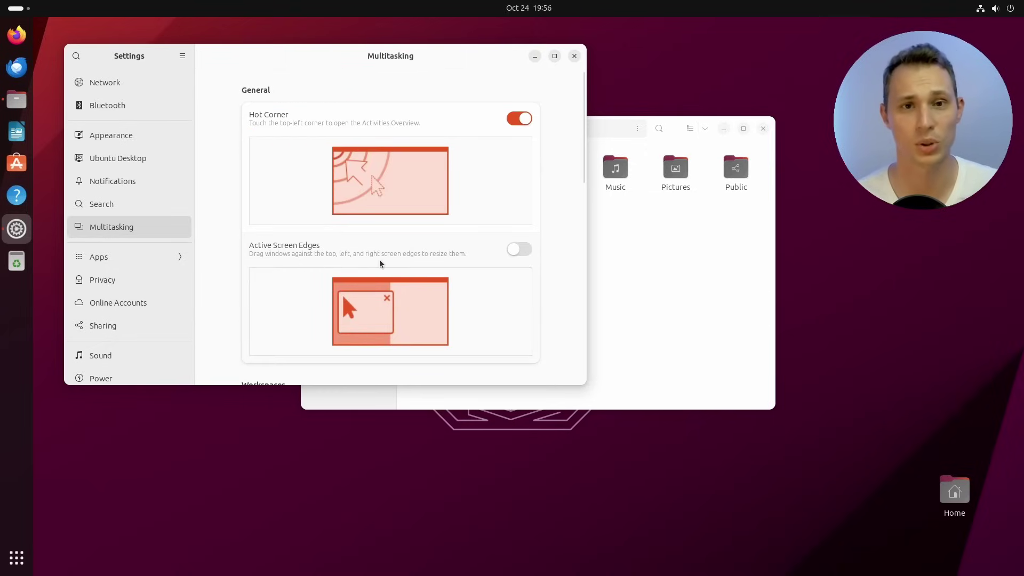
pyautogui.click(575, 58)
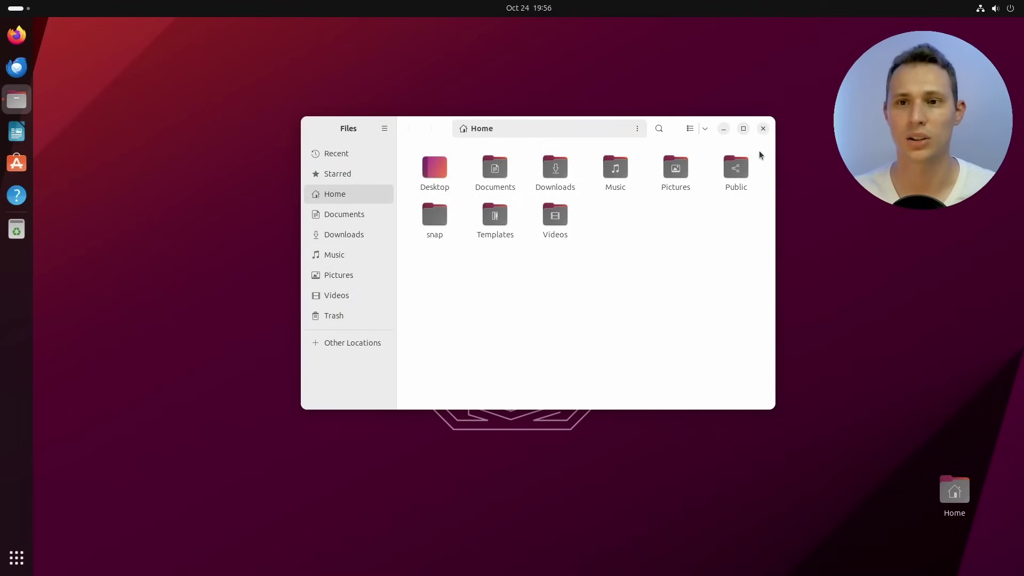
# Select all the folders in Home, clear the selection, and close the Files window after moving it slightly
pyautogui.moveTo(764, 152); pyautogui.dragTo(404, 248)
pyautogui.click(417, 274)
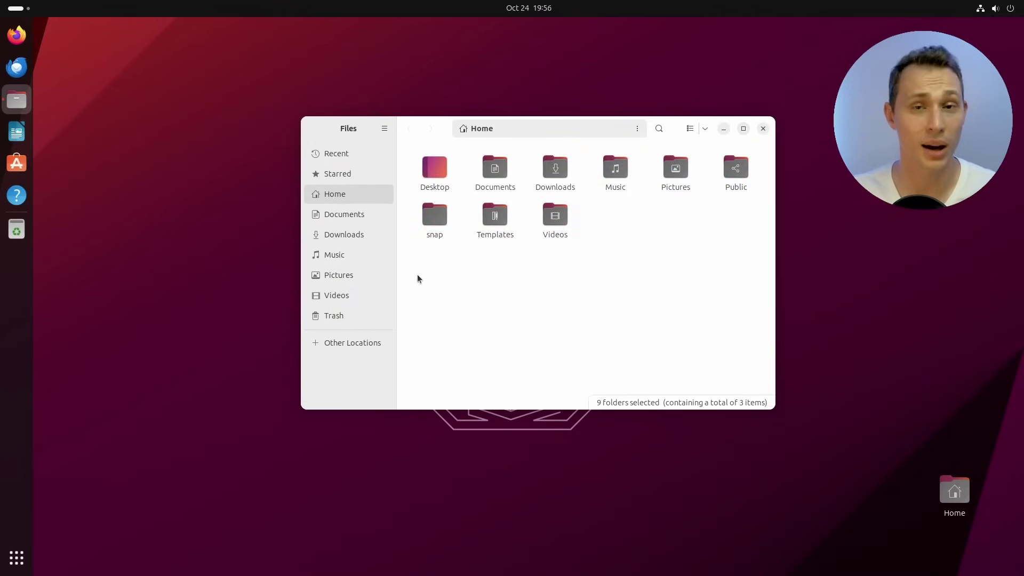
pyautogui.moveTo(432, 130); pyautogui.dragTo(390, 126)
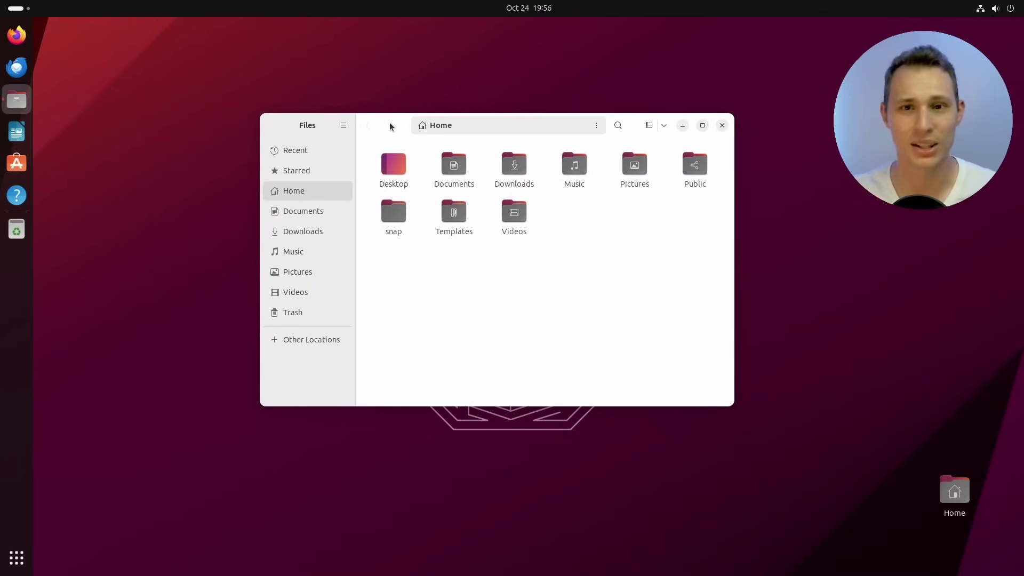
pyautogui.click(722, 125)
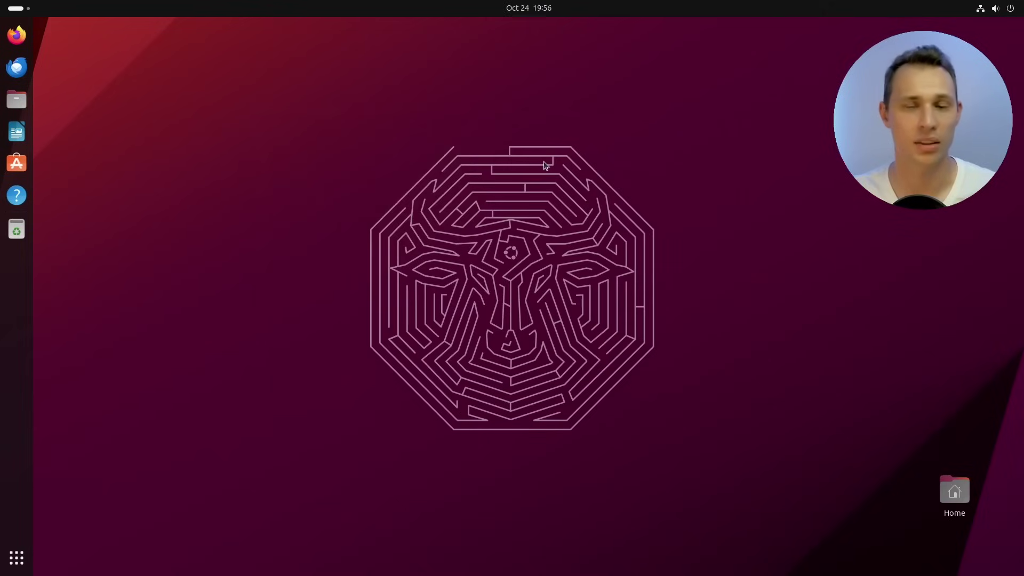